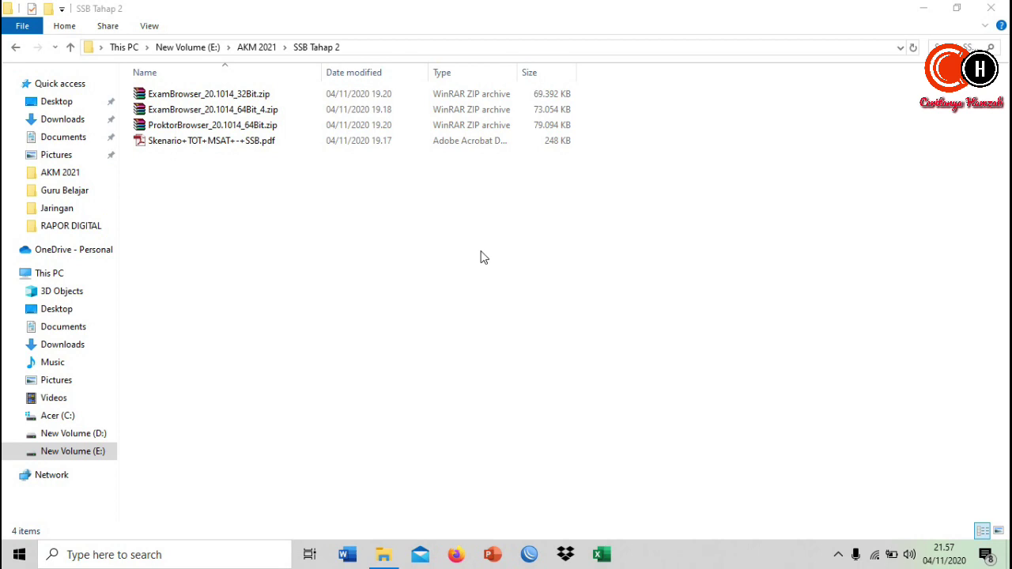
pyautogui.click(482, 257)
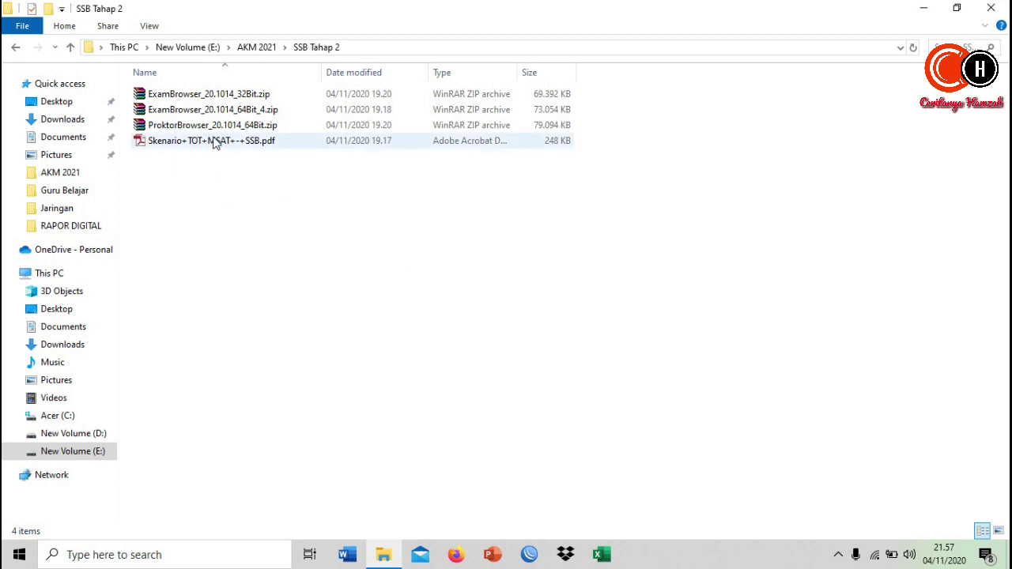
pyautogui.click(212, 114)
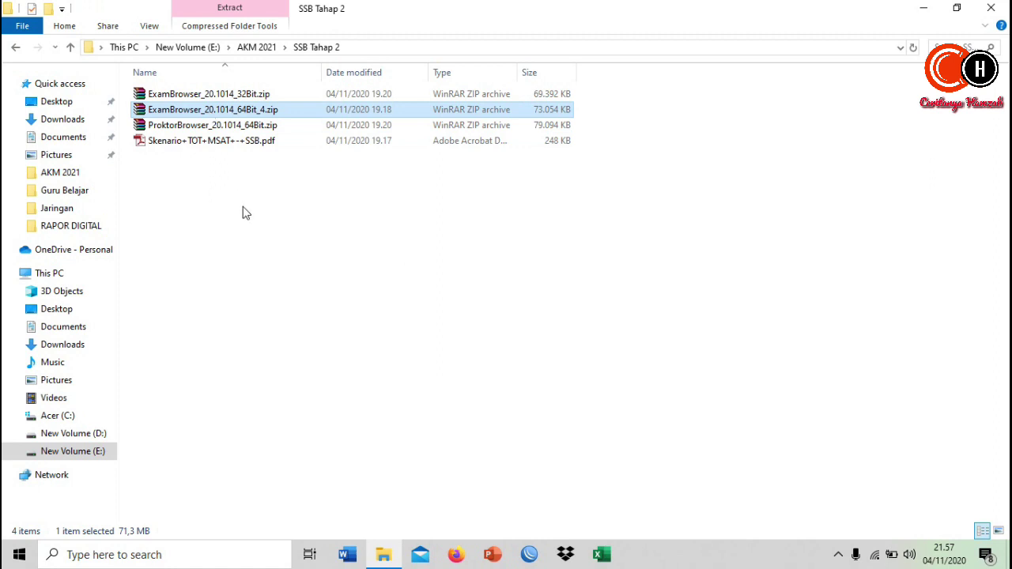
pyautogui.click(230, 140)
pyautogui.click(235, 125)
pyautogui.click(261, 220)
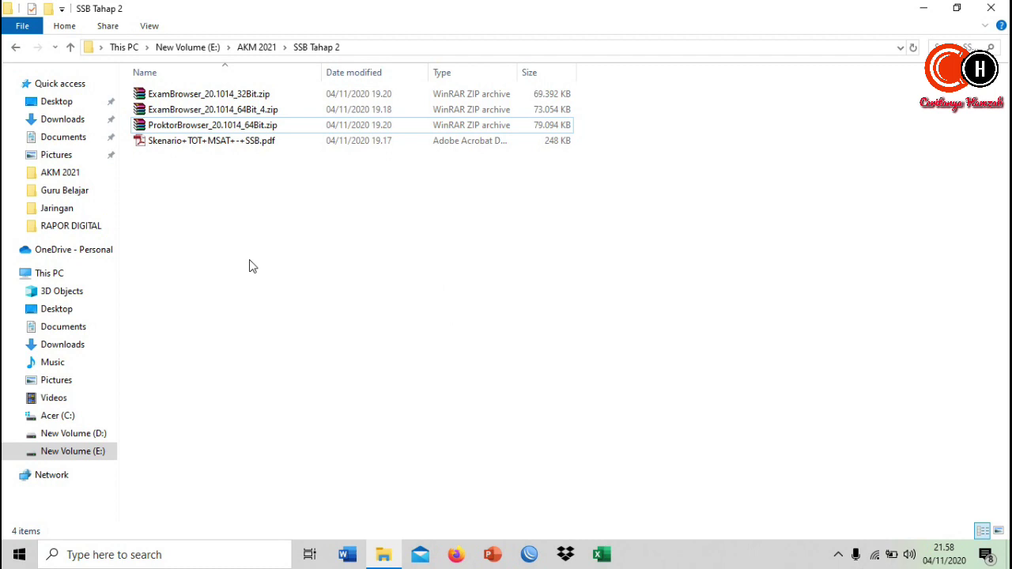
pyautogui.click(275, 110)
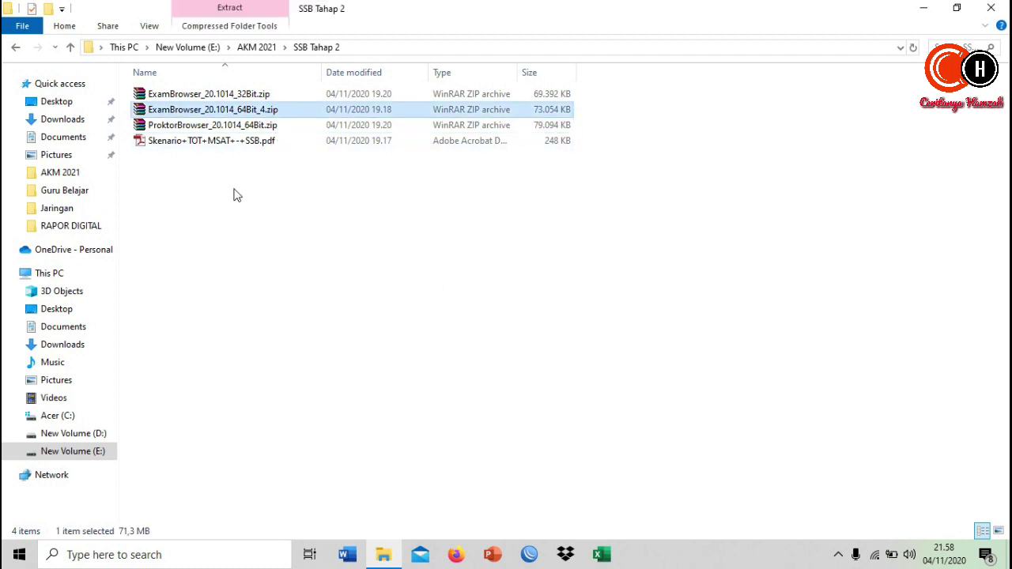
pyautogui.click(259, 97)
pyautogui.click(258, 110)
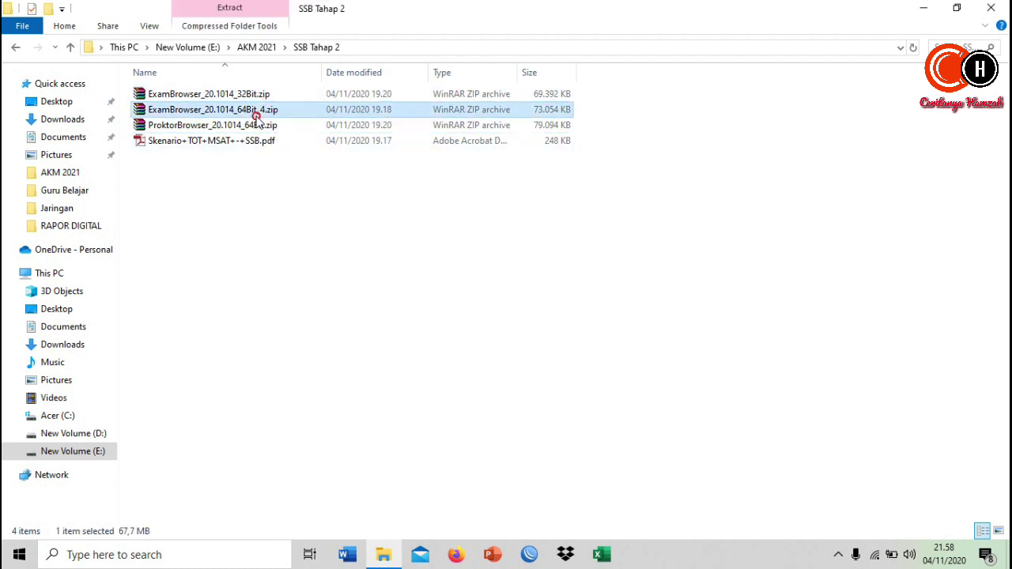
pyautogui.click(234, 205)
pyautogui.click(248, 111)
pyautogui.click(254, 226)
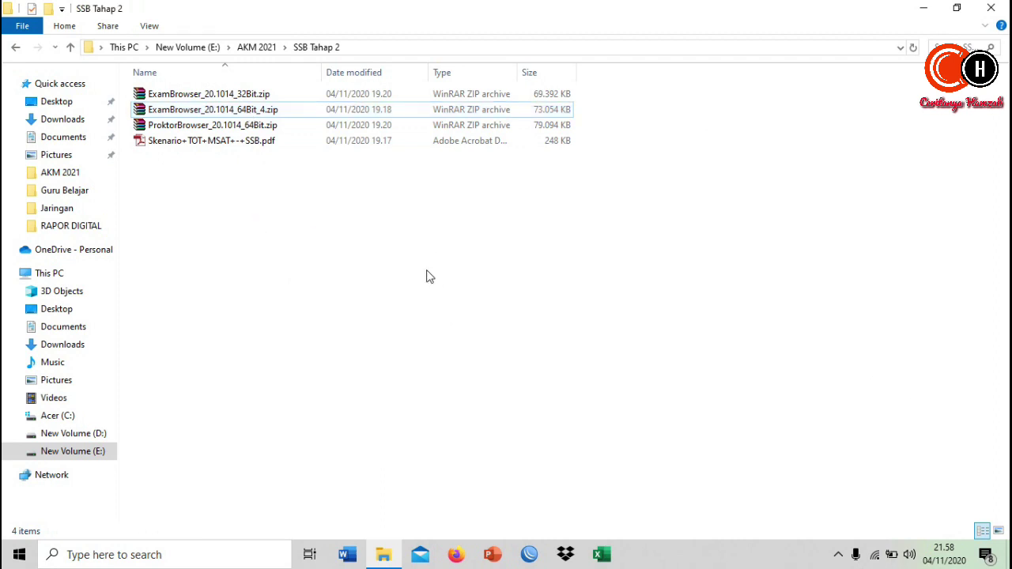
# Step: View the computer's system properties to check whether Windows is 32-bit or 64-bit
pyautogui.click(83, 274)
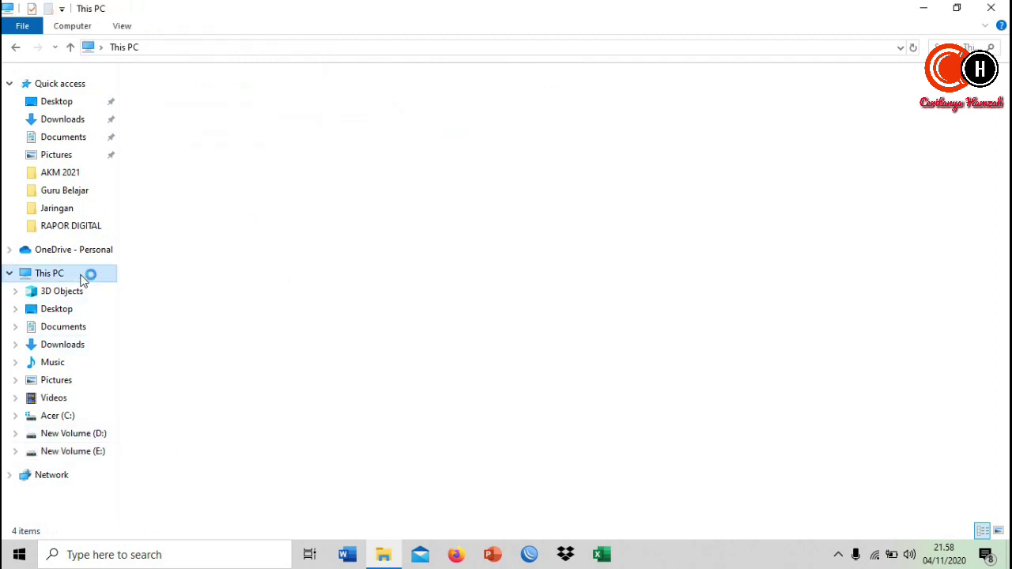
pyautogui.rightClick(80, 275)
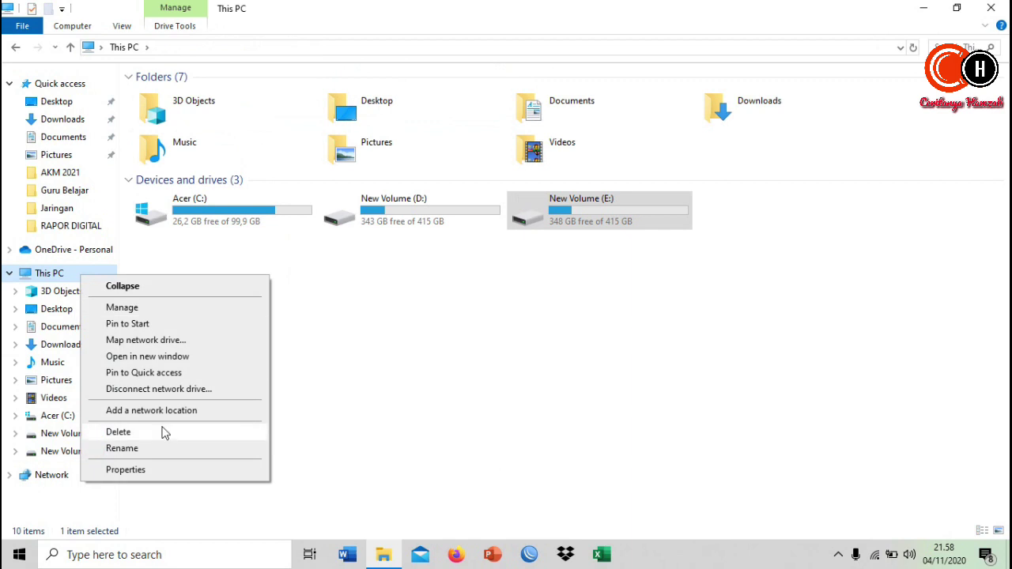
pyautogui.click(165, 470)
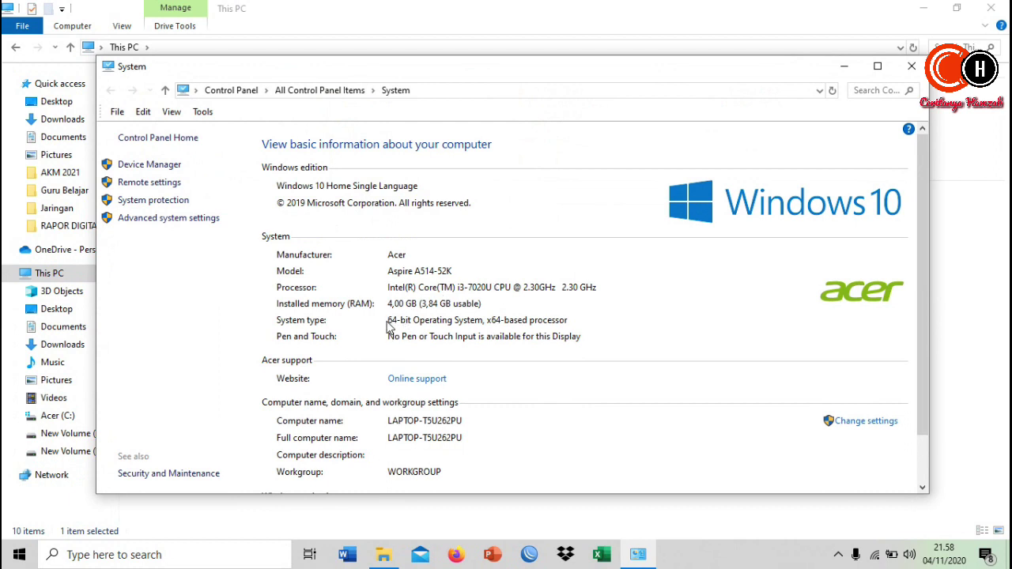
pyautogui.click(912, 68)
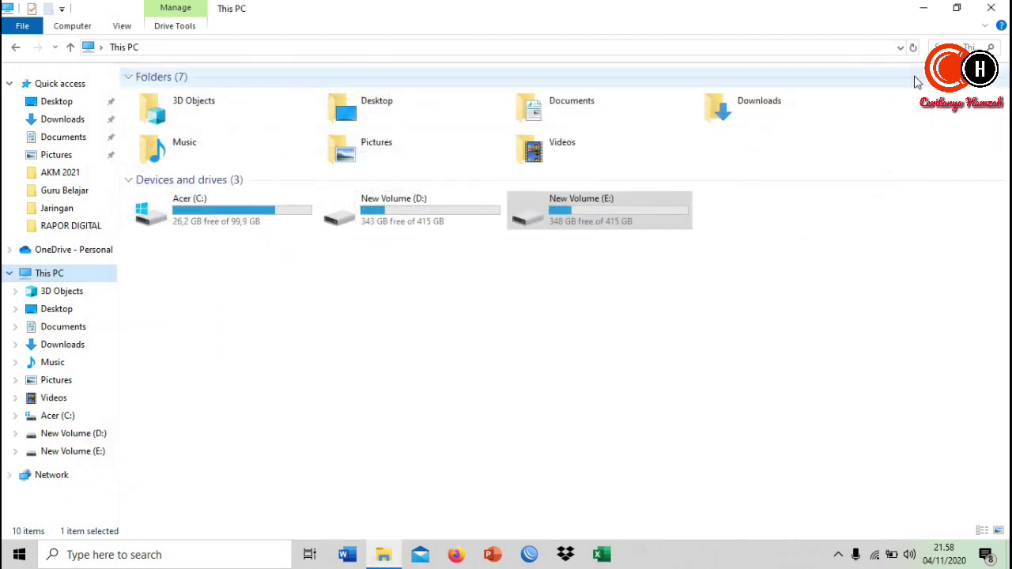
# Step: Reopen This PC's properties to review the system type, close them and return to the SSB Tahap 2 folder
pyautogui.rightClick(77, 279)
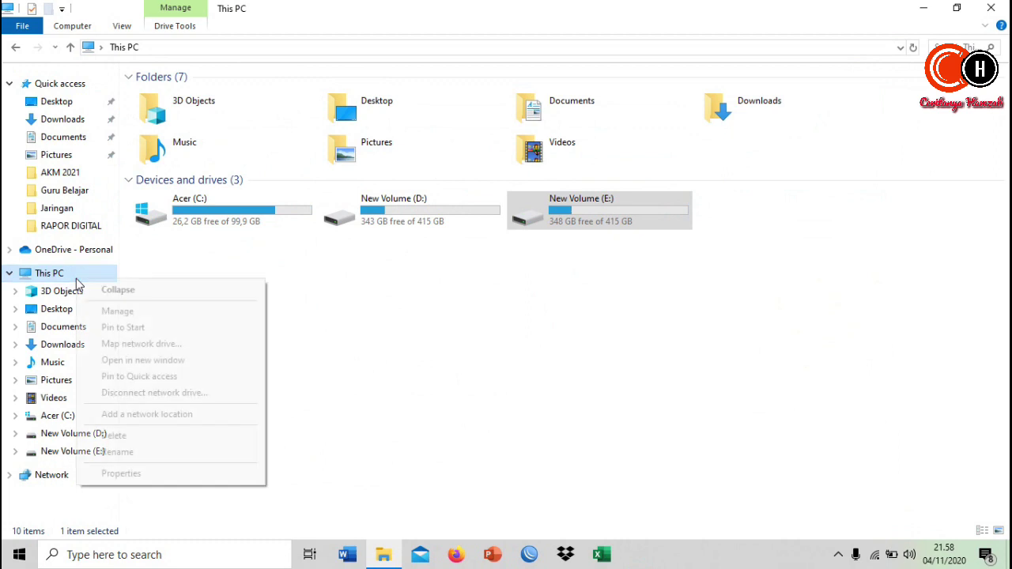
pyautogui.click(381, 338)
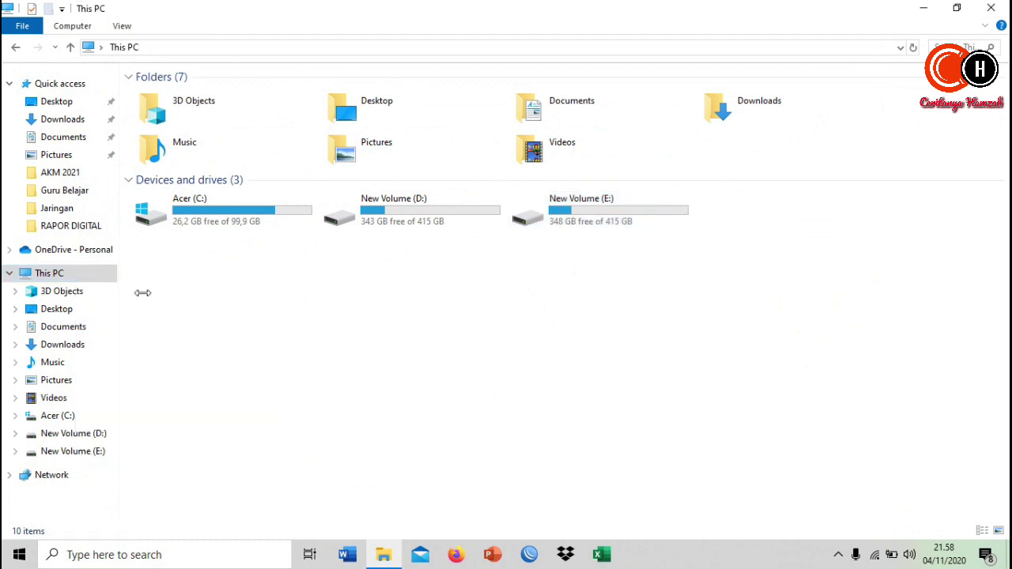
pyautogui.rightClick(77, 281)
pyautogui.click(418, 282)
pyautogui.rightClick(54, 278)
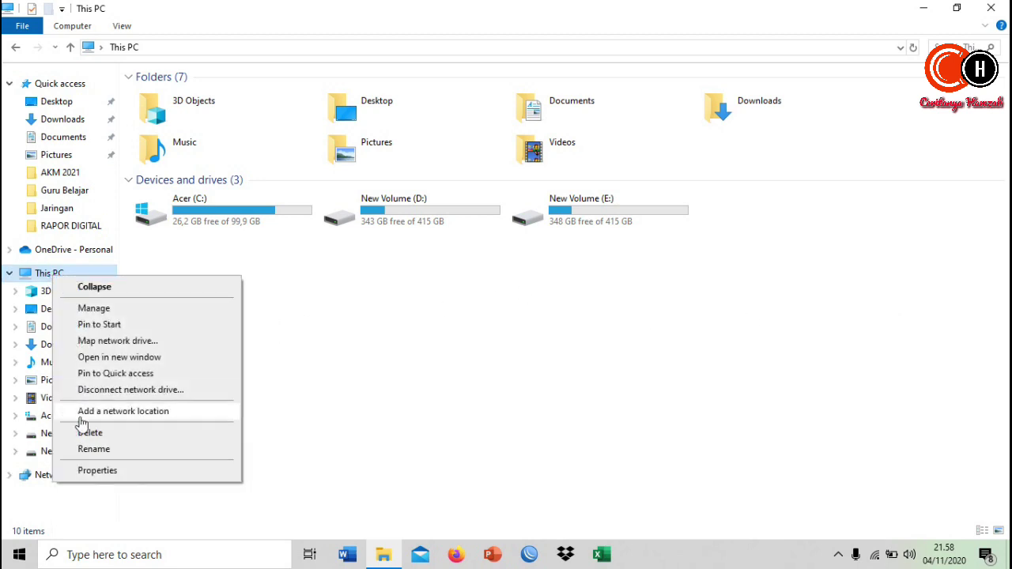
pyautogui.click(117, 472)
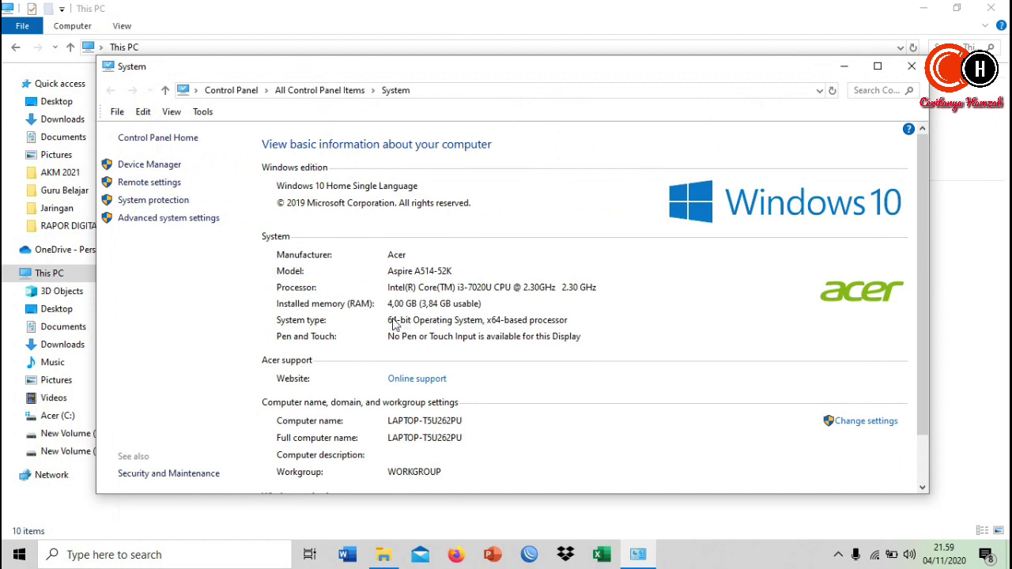
pyautogui.scroll(-1, 394, 324)
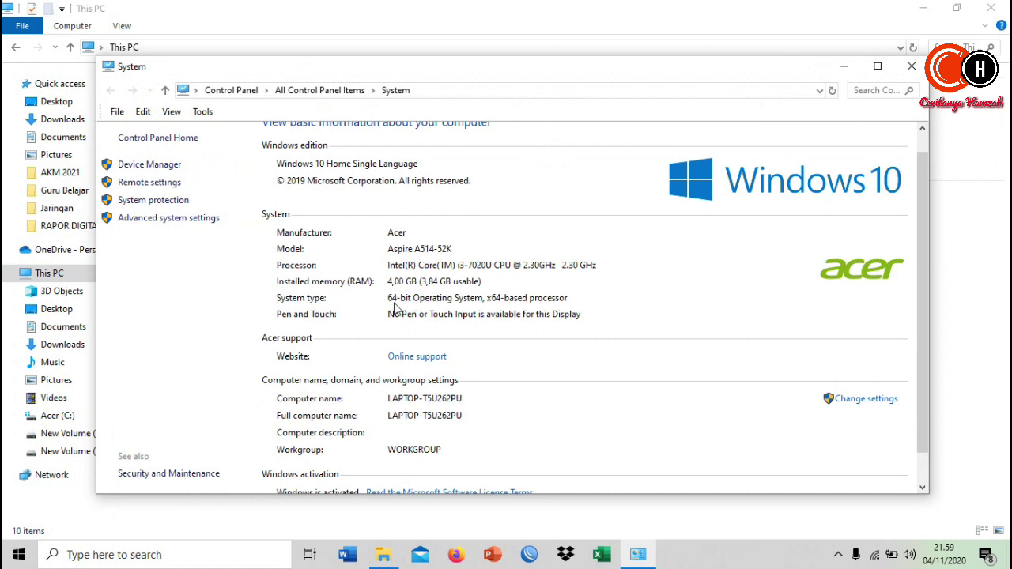
pyautogui.click(912, 67)
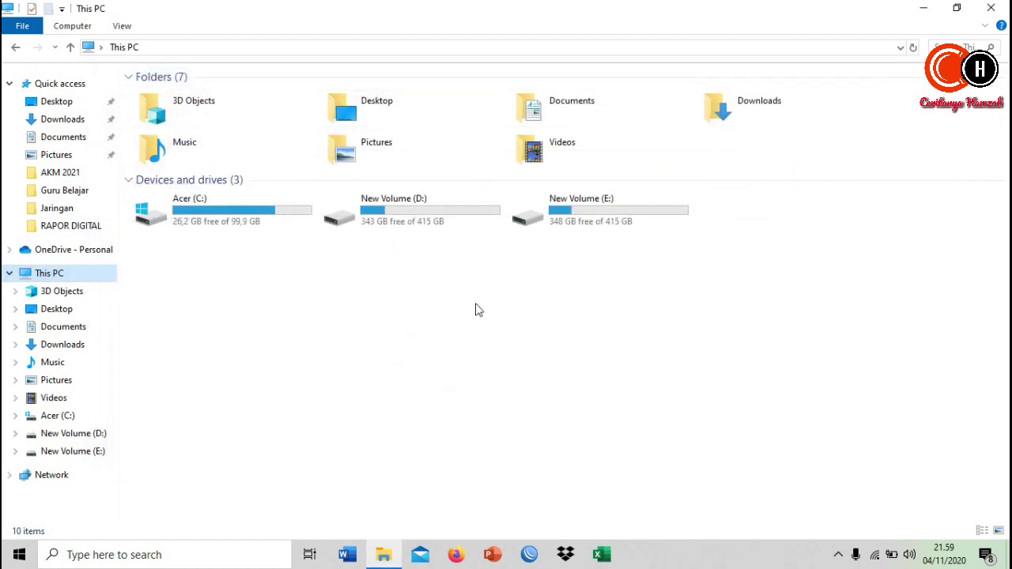
pyautogui.click(15, 47)
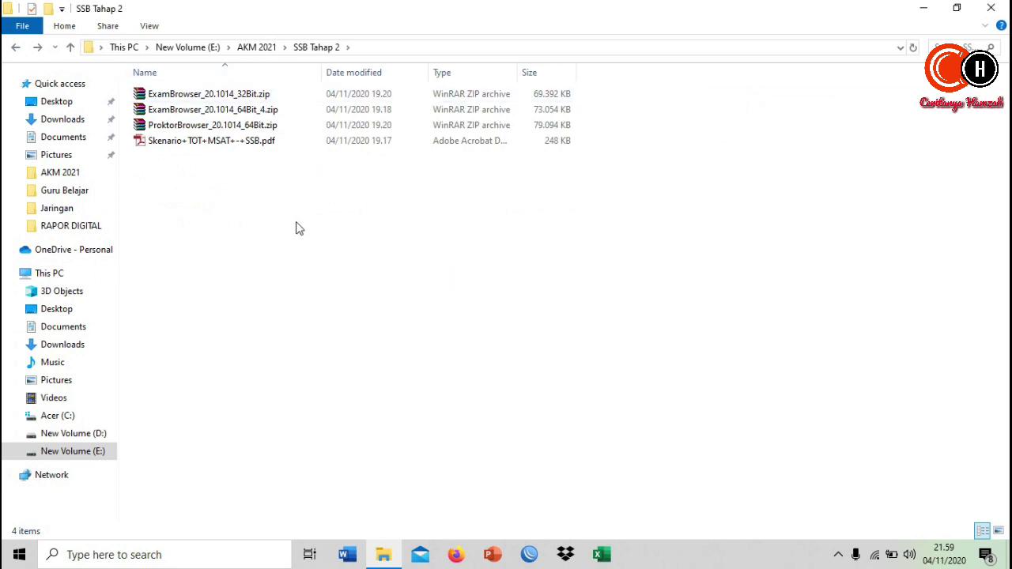
pyautogui.click(279, 111)
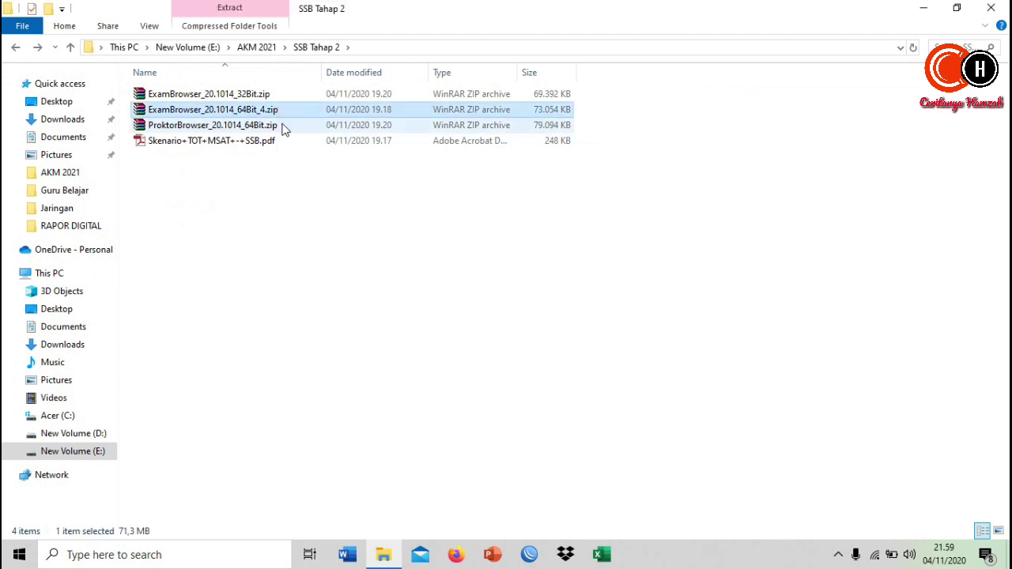
pyautogui.click(284, 126)
pyautogui.click(277, 200)
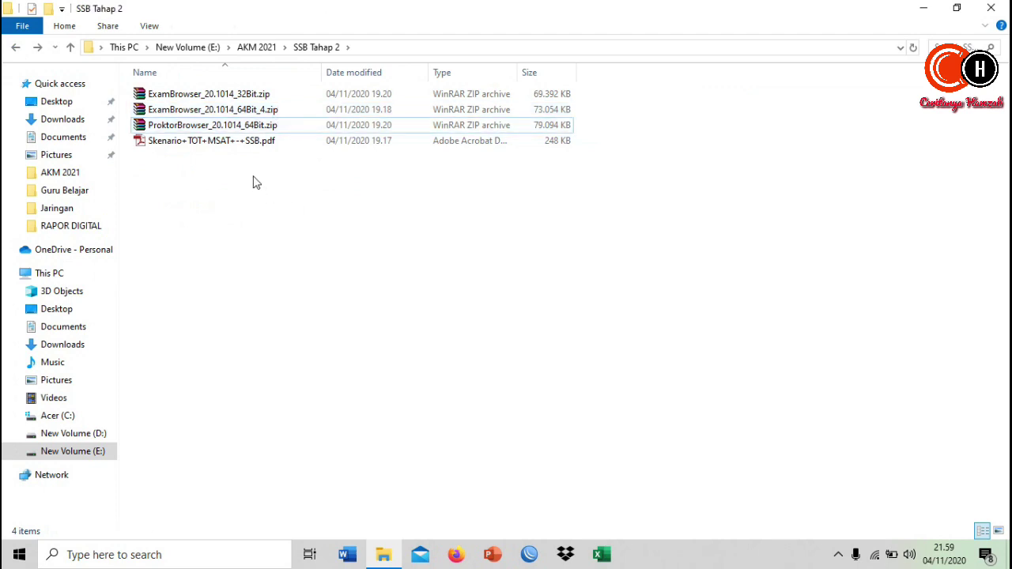
pyautogui.click(242, 110)
pyautogui.click(245, 181)
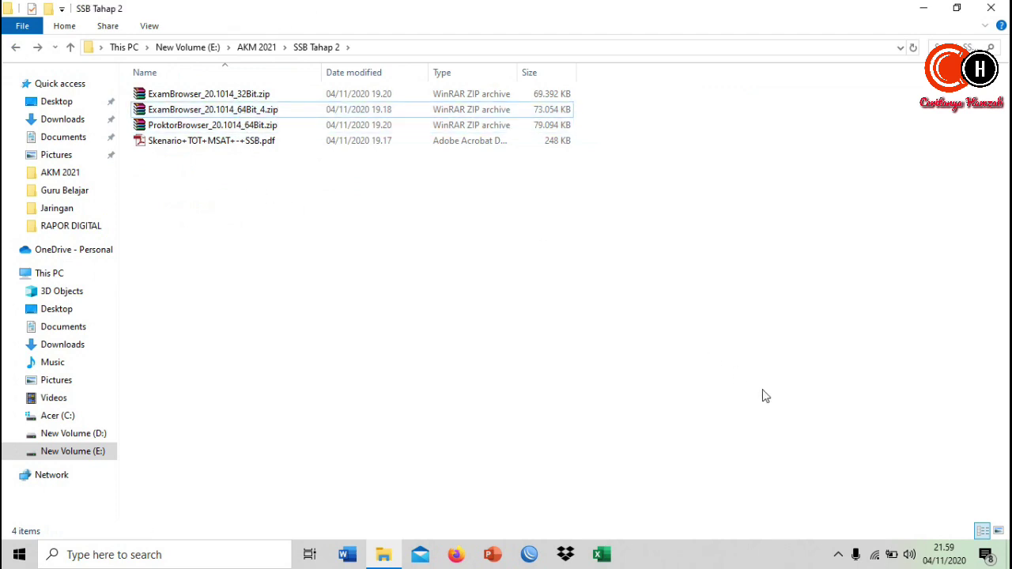
pyautogui.click(840, 555)
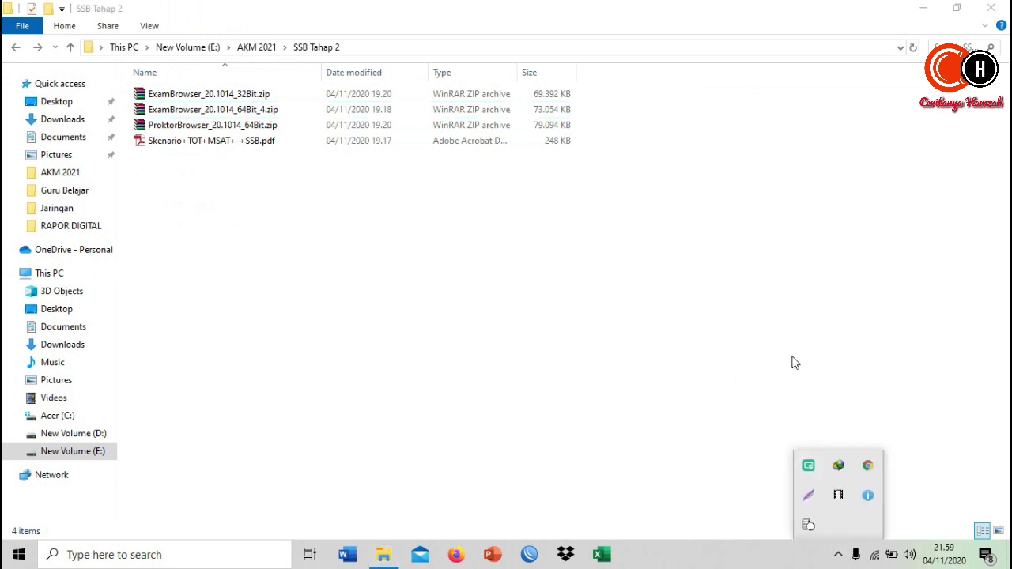
pyautogui.click(869, 390)
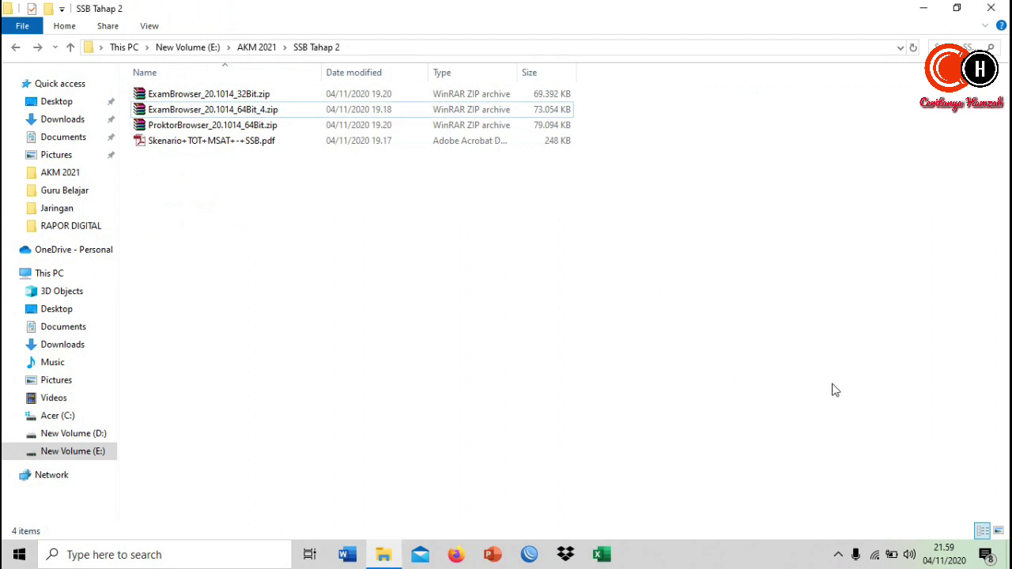
pyautogui.click(221, 111)
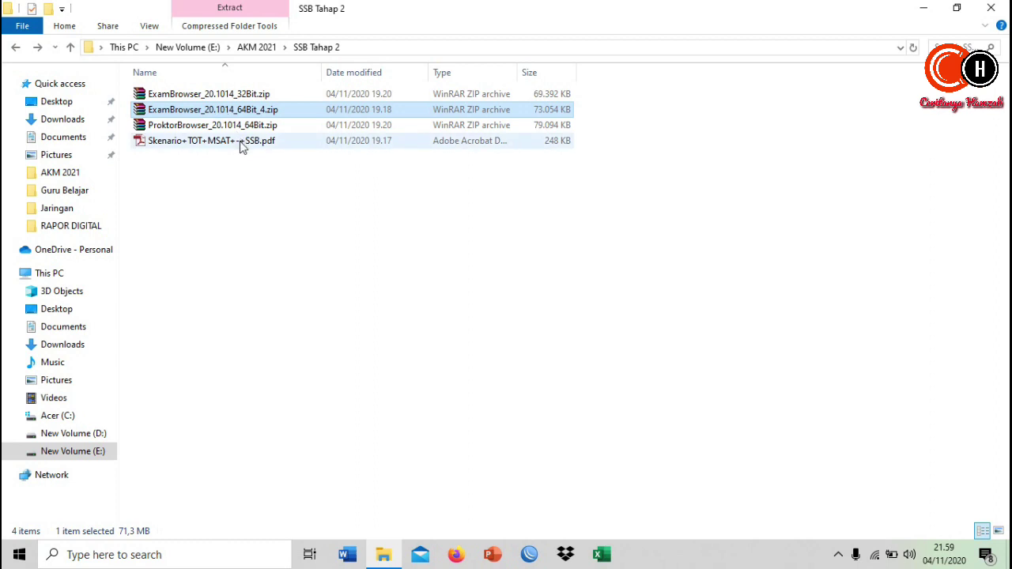
pyautogui.click(242, 125)
pyautogui.click(242, 109)
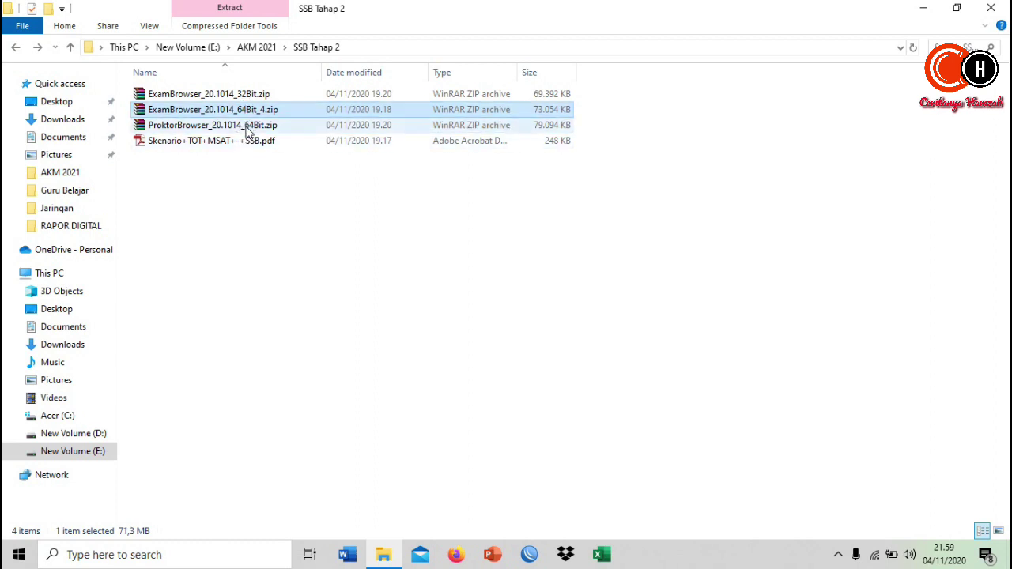
pyautogui.click(245, 125)
pyautogui.click(252, 111)
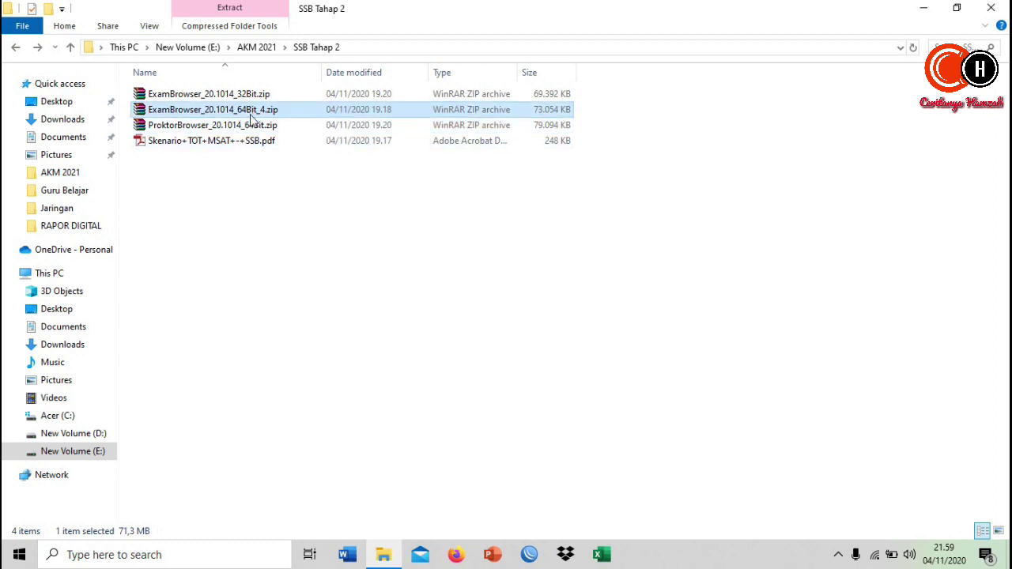
pyautogui.click(257, 223)
pyautogui.click(249, 124)
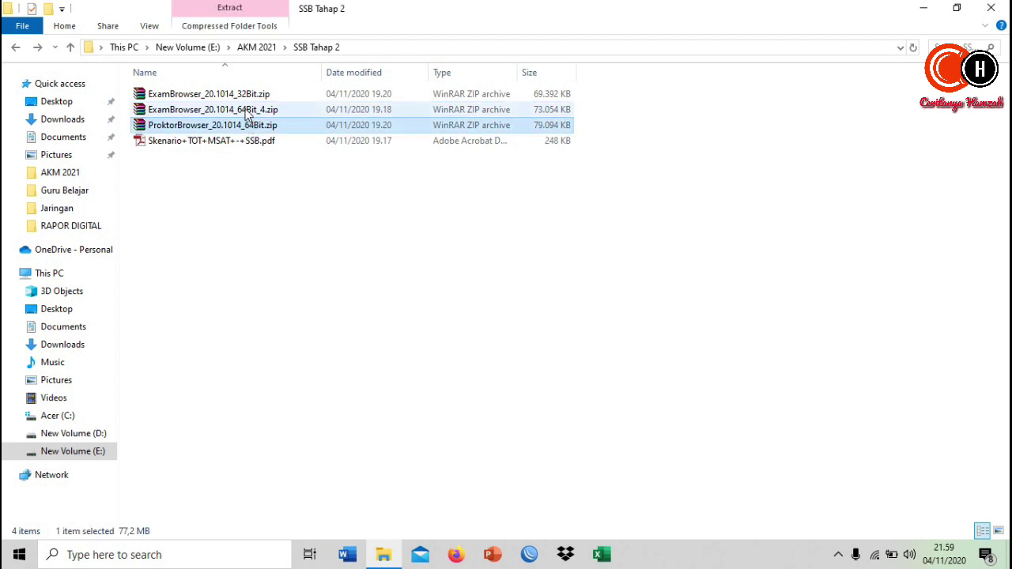
pyautogui.click(247, 111)
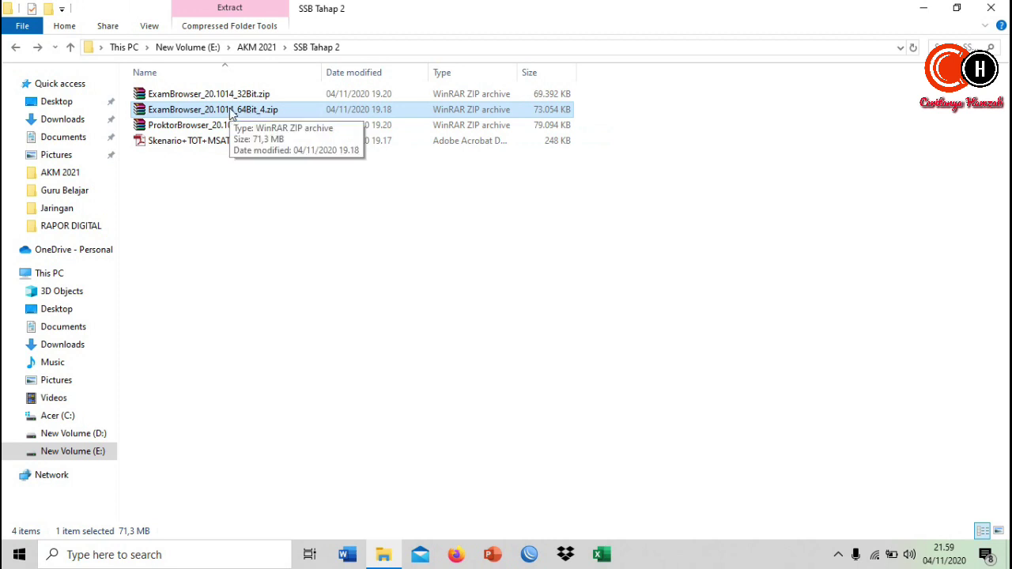
pyautogui.click(236, 127)
pyautogui.click(262, 212)
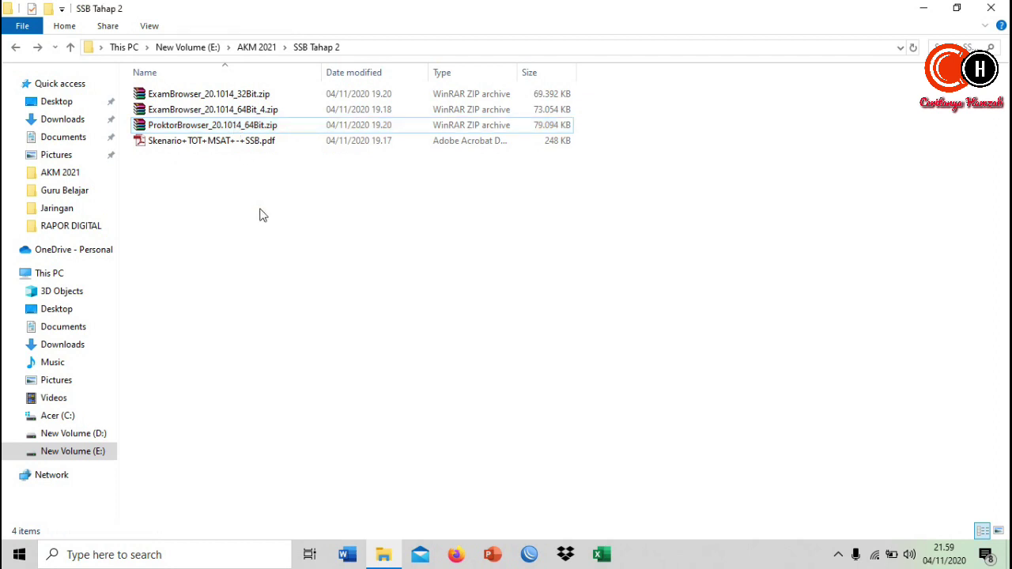
pyautogui.click(233, 115)
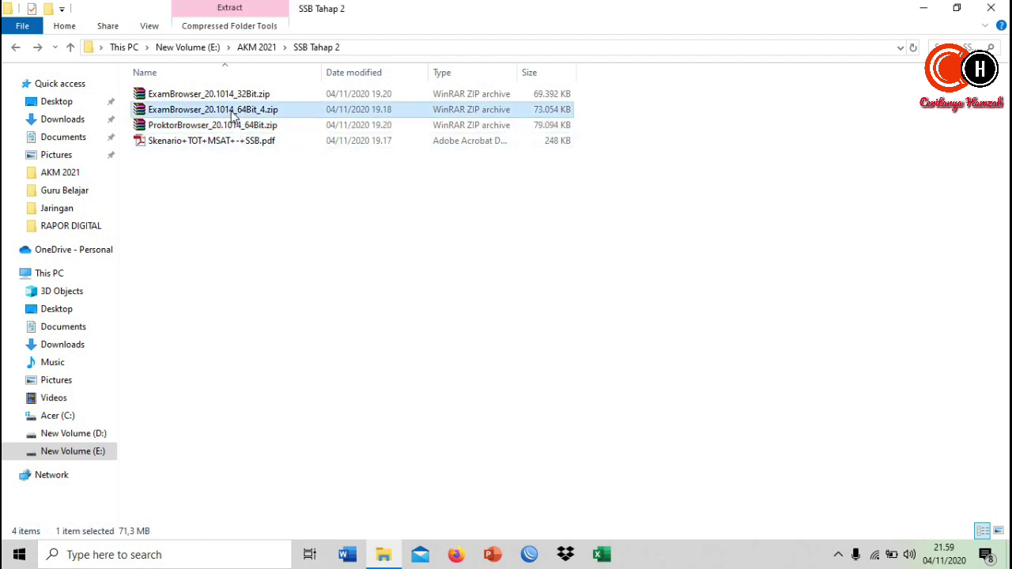
pyautogui.doubleClick(233, 115)
pyautogui.hotkey('shift', 'F10')
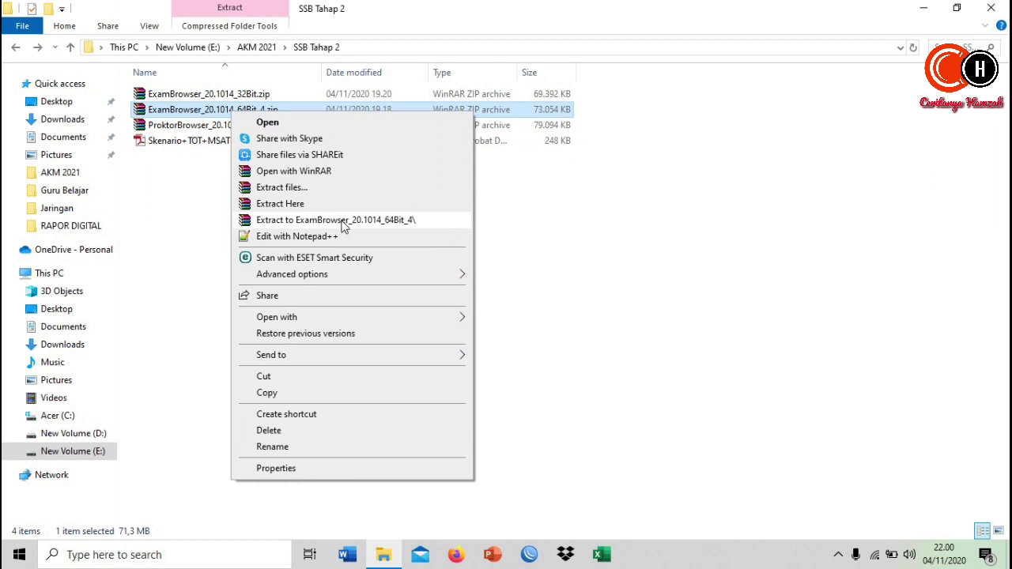
pyautogui.click(217, 213)
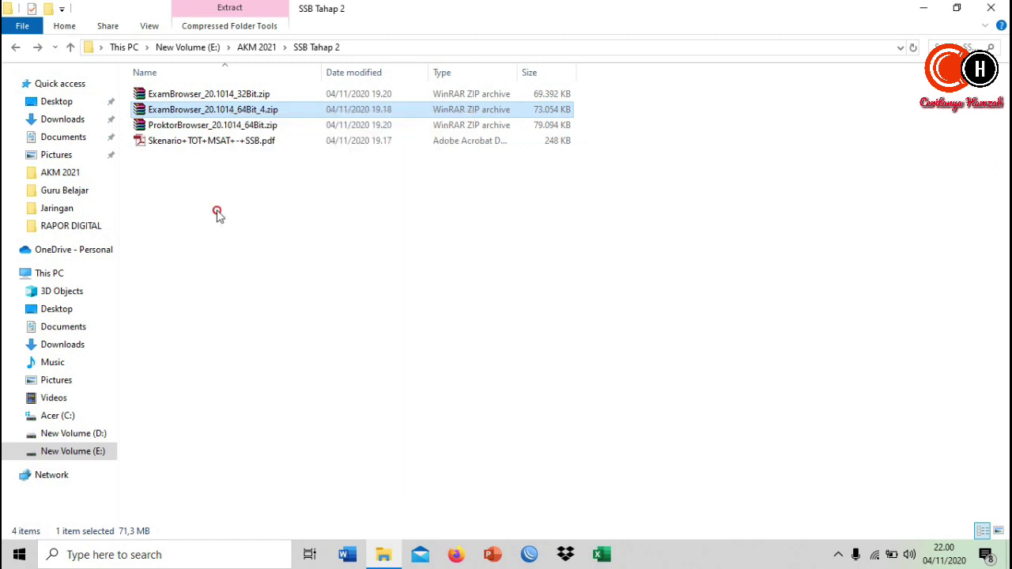
# Step: Open the ExamBrowser_20.1014_64Bit_4.zip archive in WinRAR to examine its contents, and close it
pyautogui.click(224, 111)
pyautogui.doubleClick(224, 111)
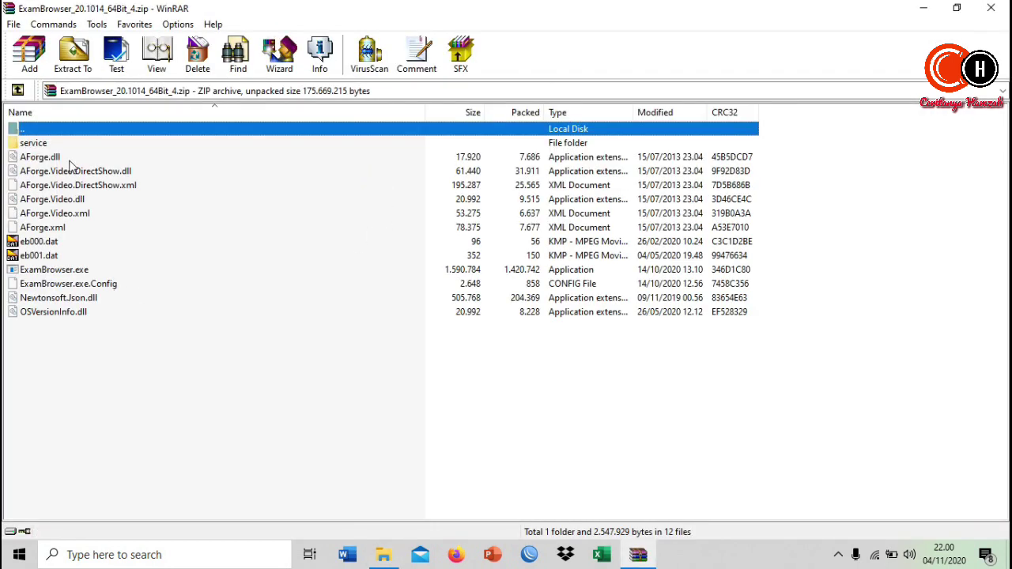
pyautogui.click(69, 157)
pyautogui.click(79, 215)
pyautogui.click(85, 285)
pyautogui.click(991, 8)
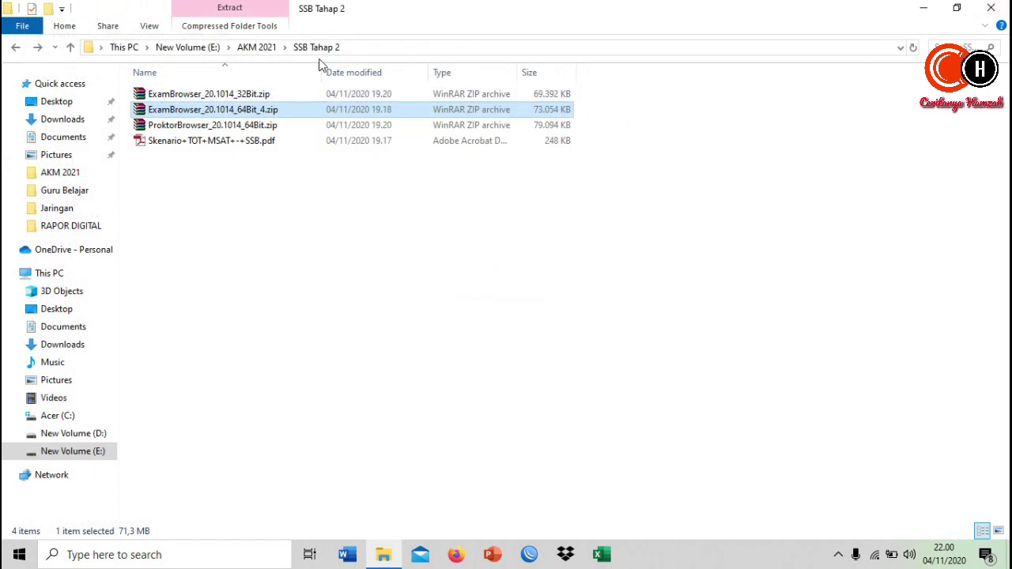
# Step: Extract ExamBrowser_20.1014_64Bit_4.zip into its own ExamBrowser_20.1014_64Bit_4 folder inside SSB Tahap 2
pyautogui.rightClick(230, 116)
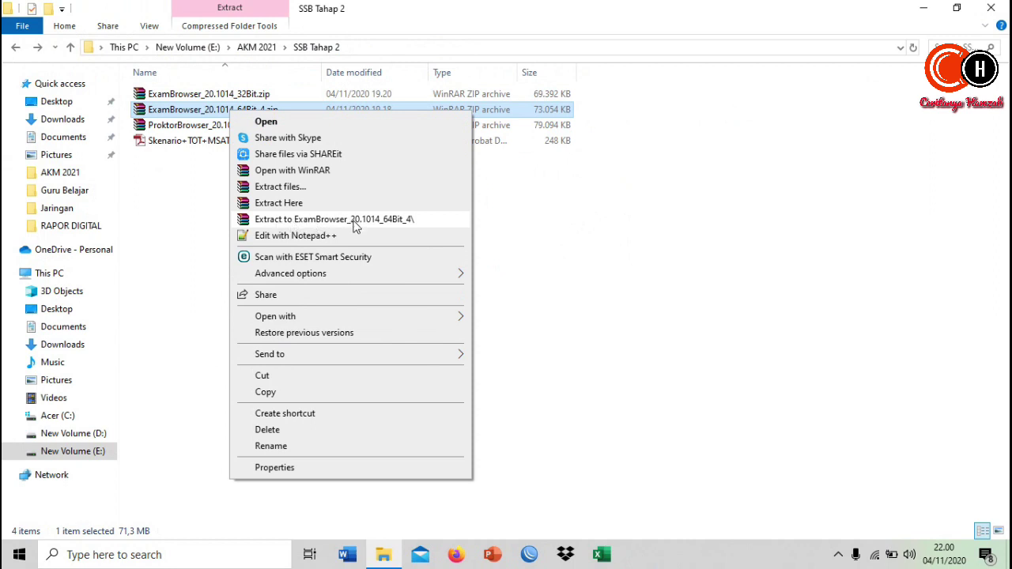
pyautogui.click(393, 220)
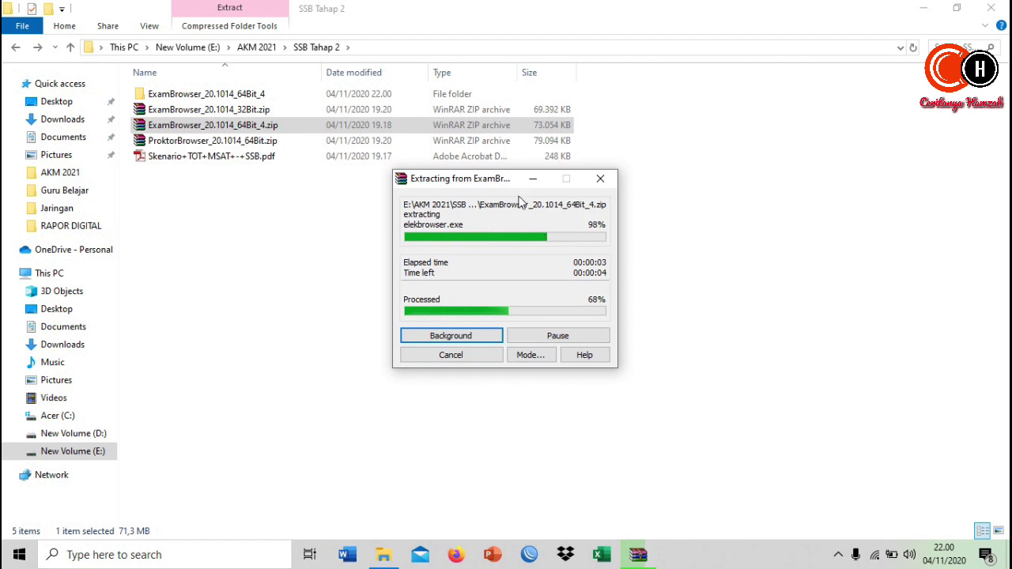
# Step: Let the extraction finish and refresh the SSB Tahap 2 folder listing
pyautogui.moveTo(482, 184); pyautogui.dragTo(677, 212)
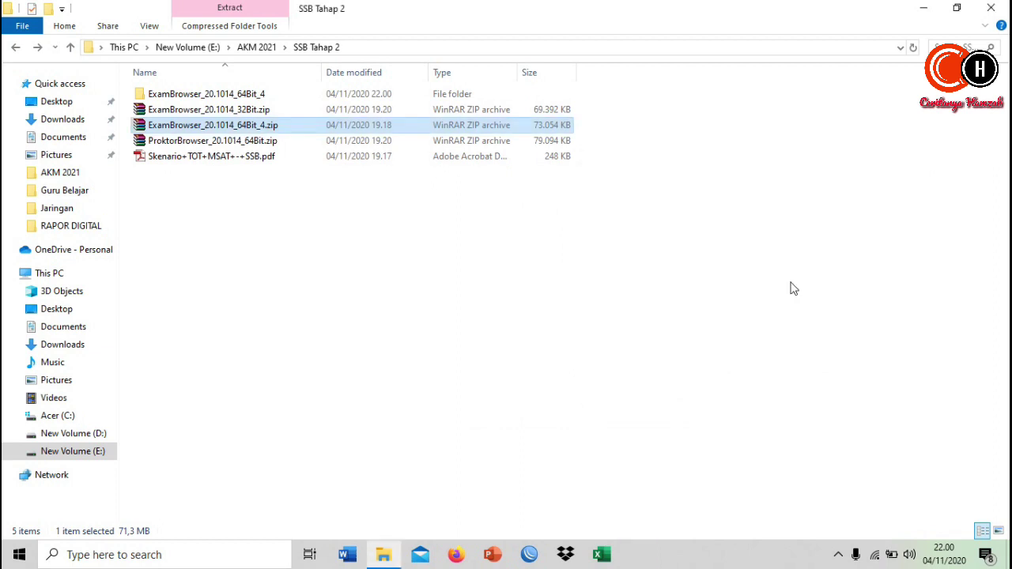
pyautogui.click(332, 256)
pyautogui.rightClick(330, 254)
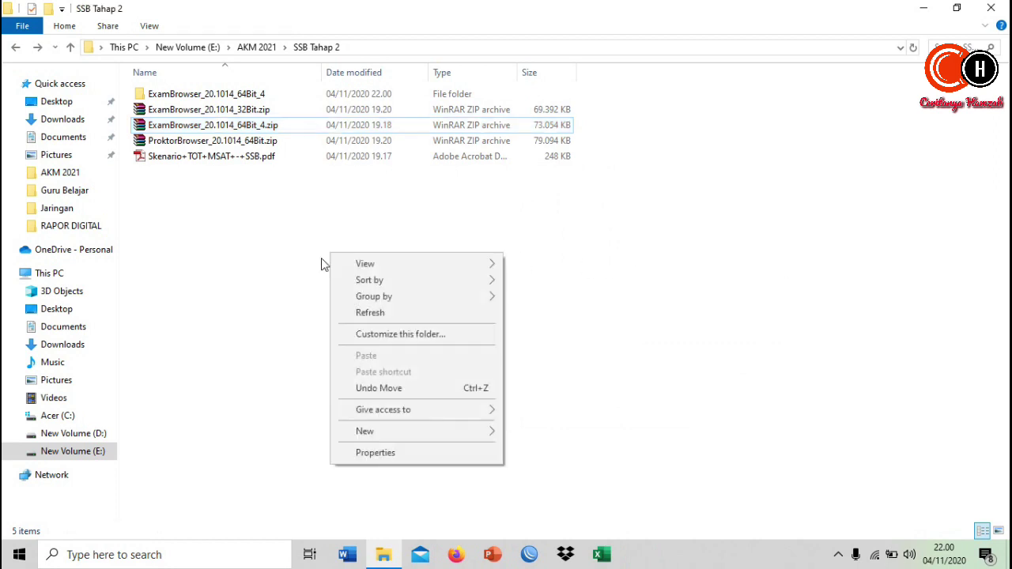
pyautogui.click(371, 314)
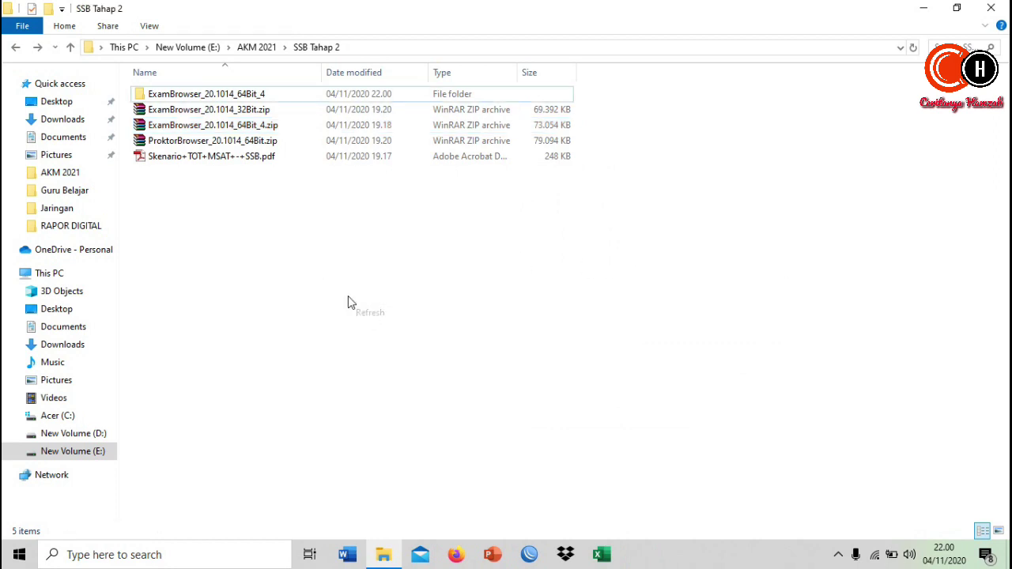
# Step: Open the extracted ExamBrowser_20.1014_64Bit_4 folder and locate ExamBrowser.exe among its files
pyautogui.doubleClick(190, 98)
pyautogui.click(207, 125)
pyautogui.click(244, 203)
pyautogui.click(254, 235)
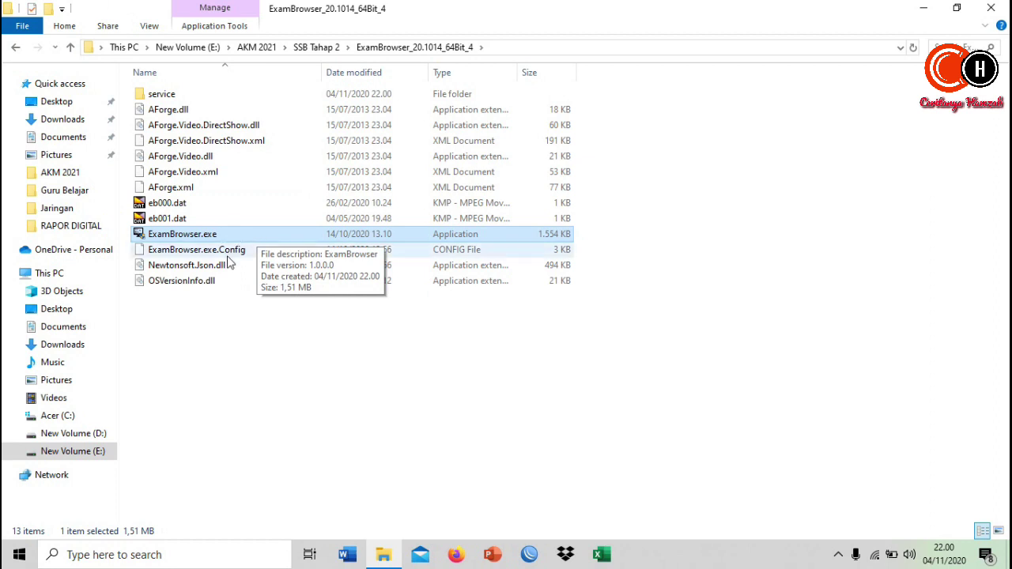
pyautogui.click(228, 343)
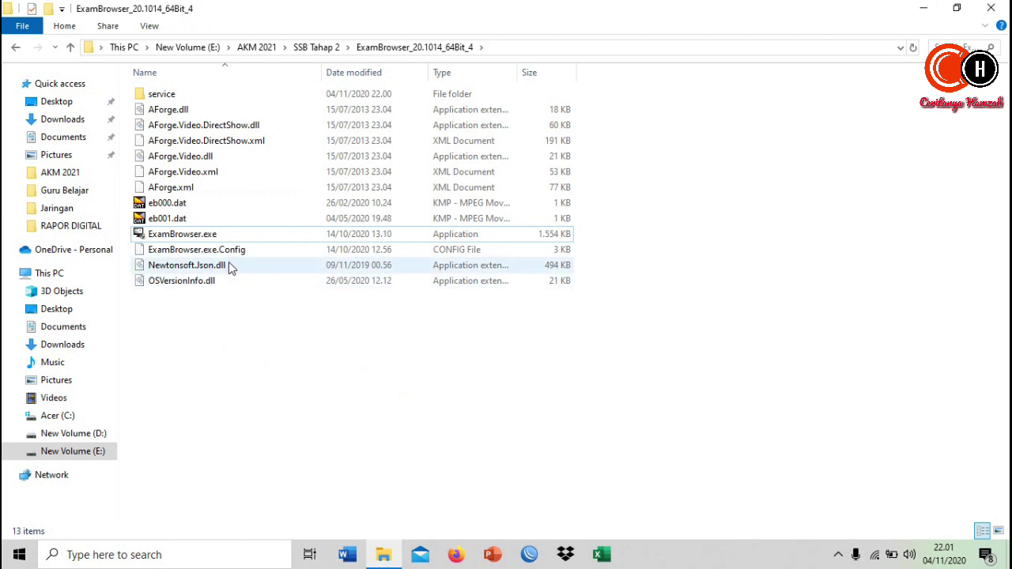
# Step: Tick Run this program as an administrator in ExamBrowser.exe's compatibility properties, and close the properties without applying the change
pyautogui.click(206, 239)
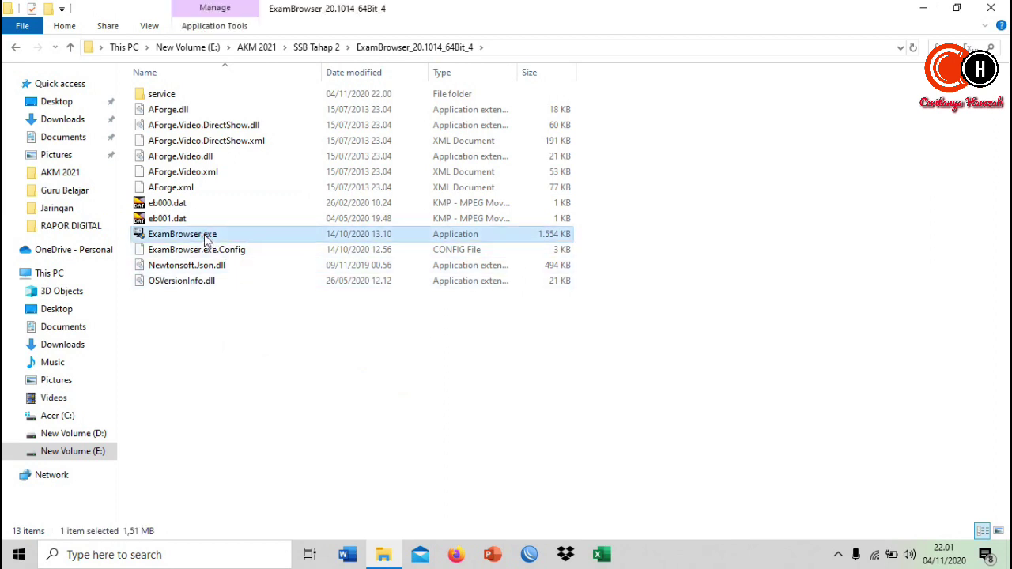
pyautogui.rightClick(205, 240)
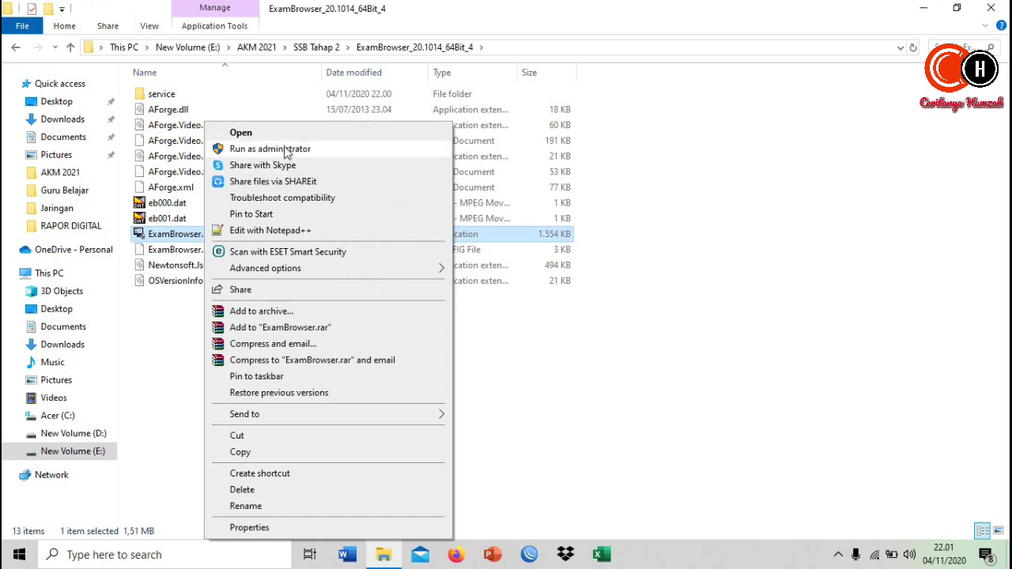
pyautogui.click(294, 530)
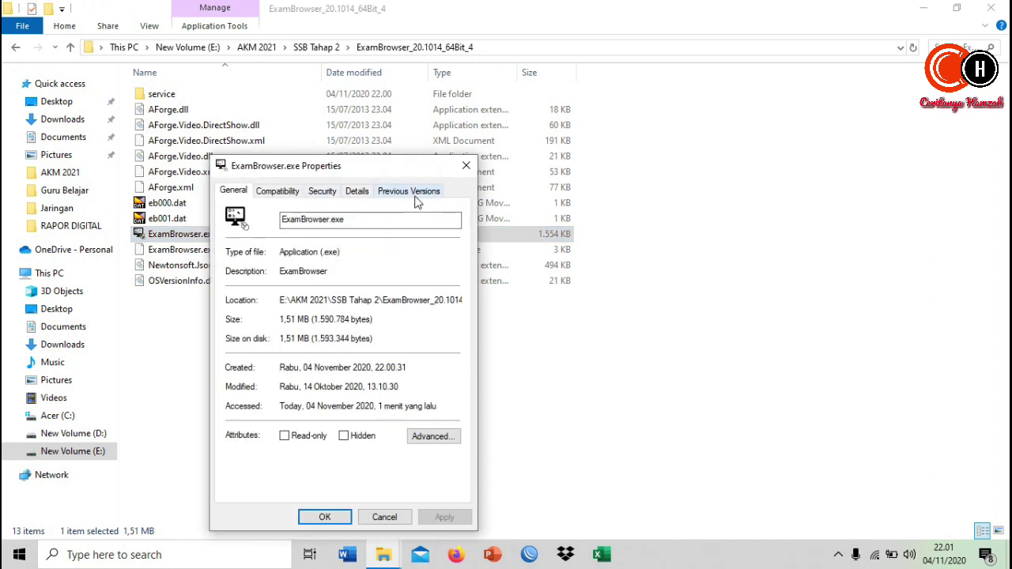
pyautogui.click(418, 200)
pyautogui.click(281, 193)
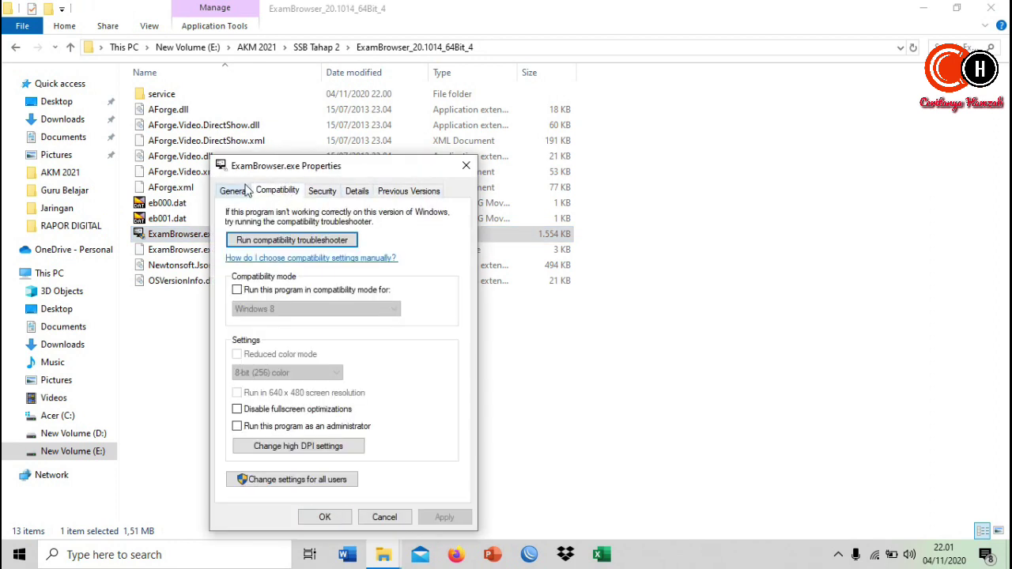
pyautogui.click(237, 427)
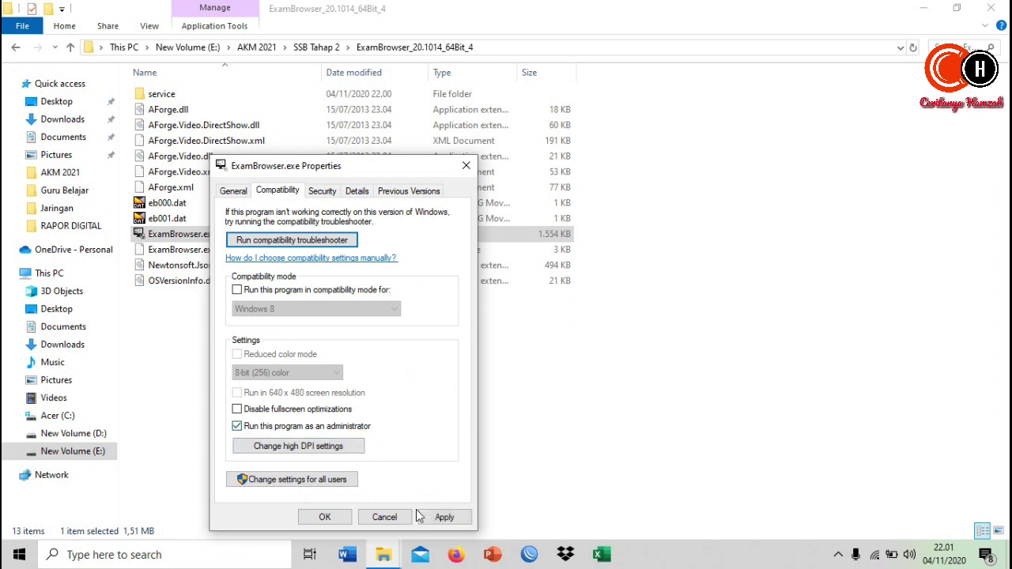
pyautogui.click(466, 165)
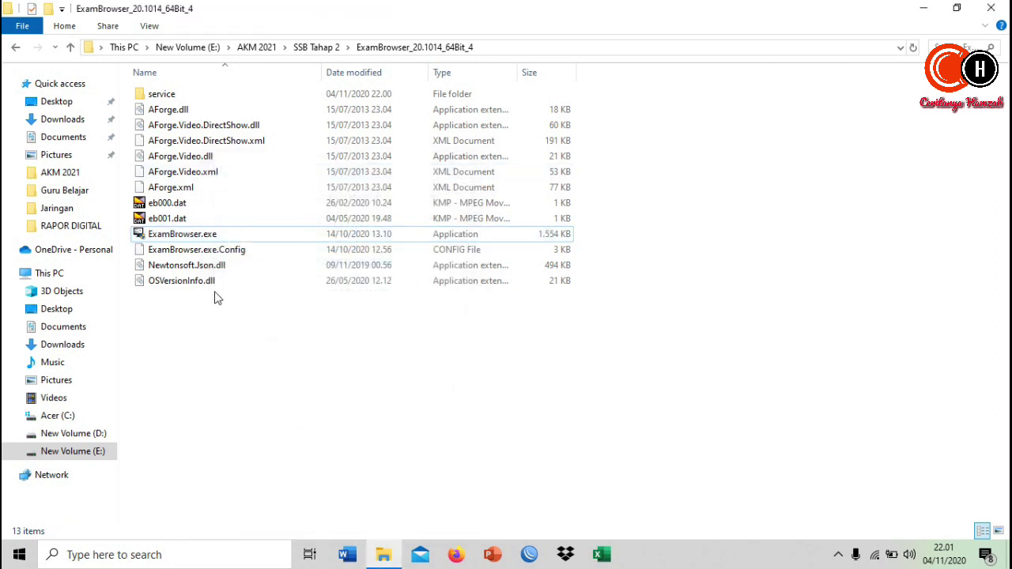
# Step: Launch ExamBrowser.exe as administrator from the extracted folder
pyautogui.doubleClick(168, 234)
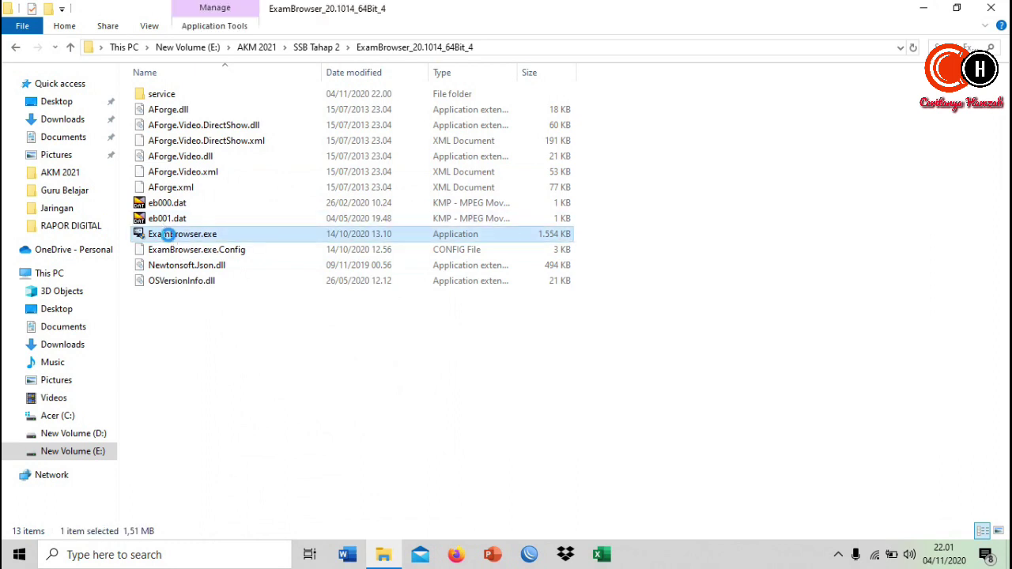
pyautogui.rightClick(169, 234)
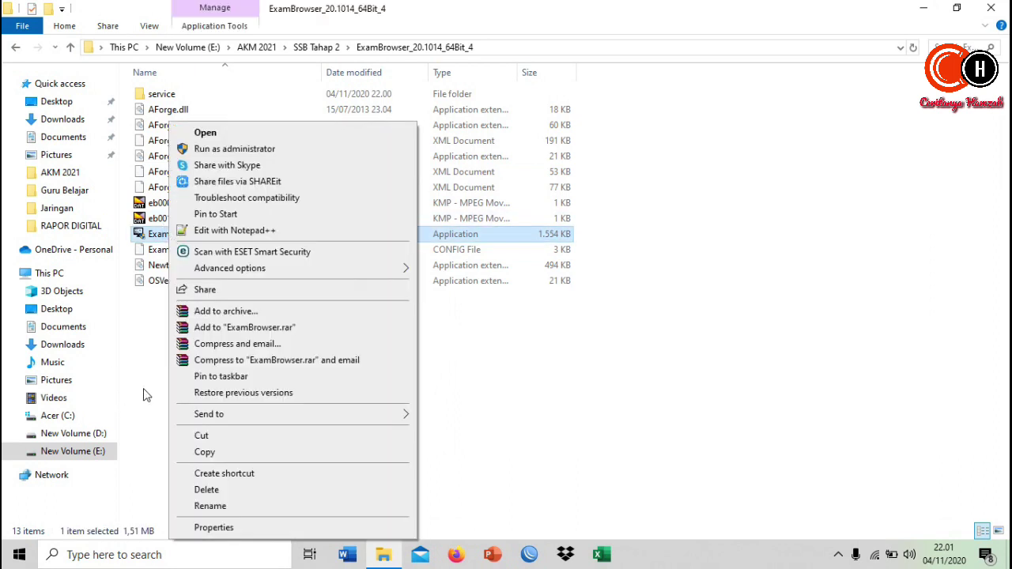
pyautogui.click(599, 440)
pyautogui.click(172, 235)
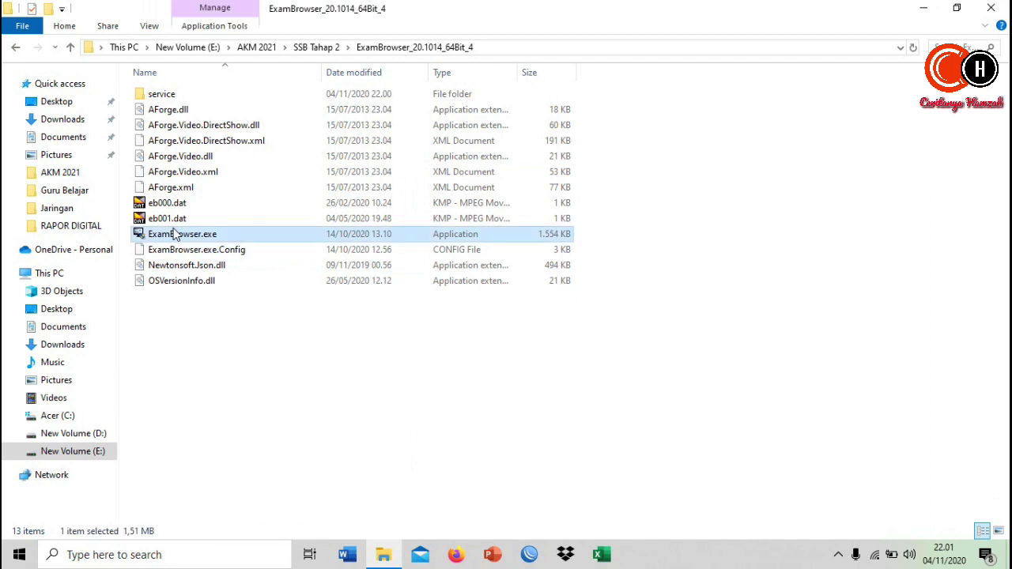
pyautogui.rightClick(175, 236)
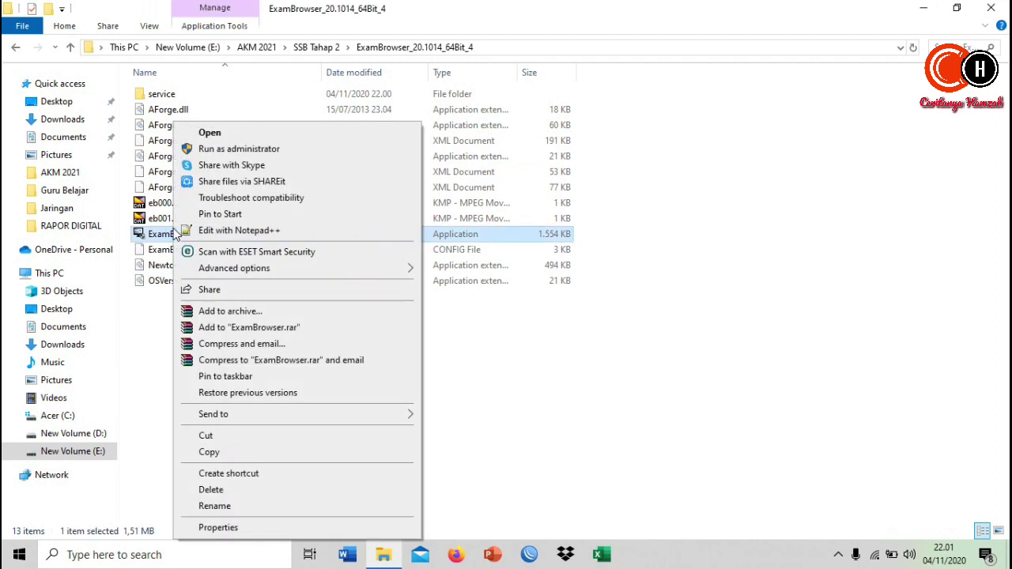
pyautogui.click(239, 151)
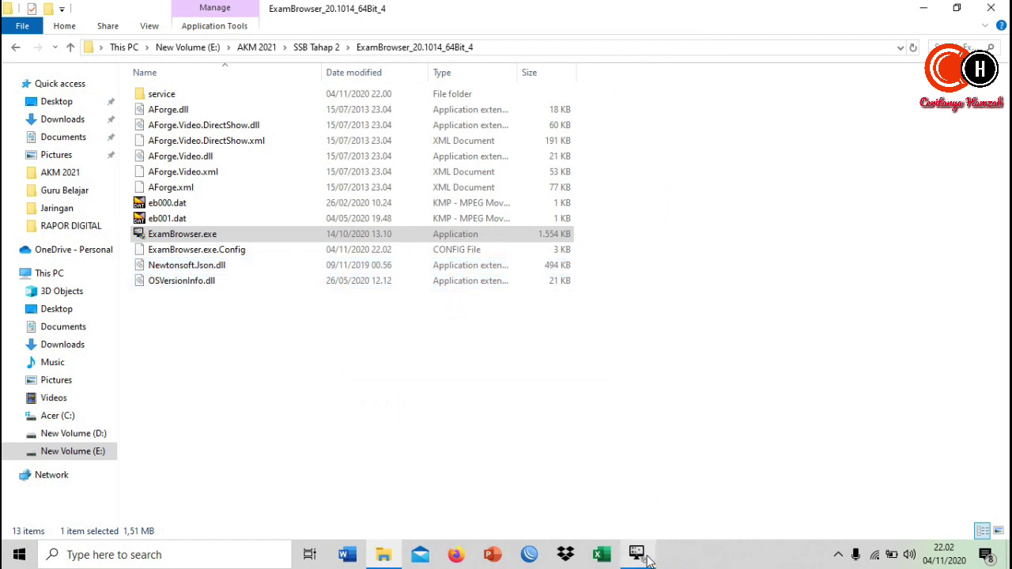
# Step: Minimize File Explorer to view the Exam Browser Online system check, and compare its date with the Windows clock
pyautogui.moveTo(649, 560)
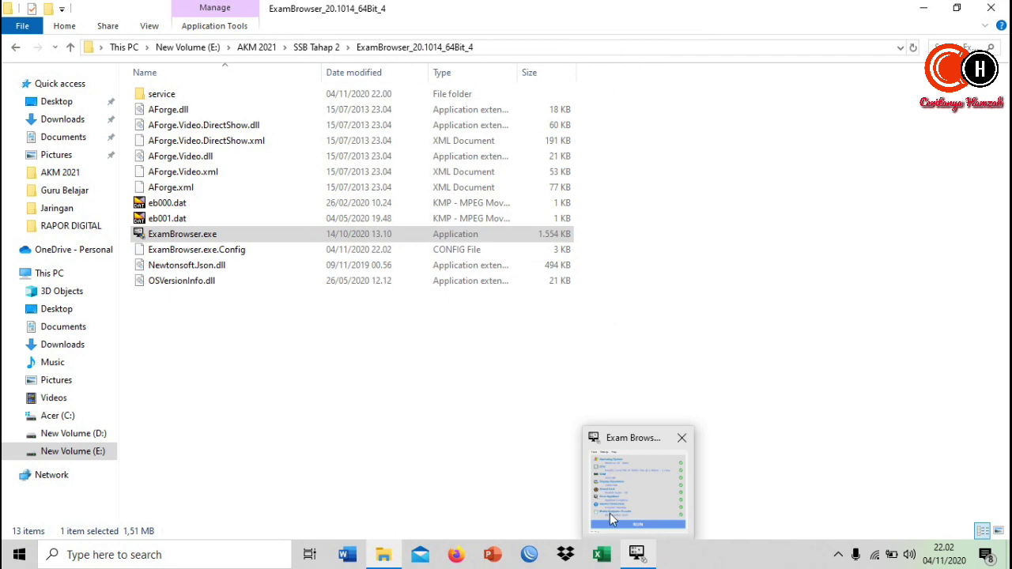
pyautogui.click(536, 357)
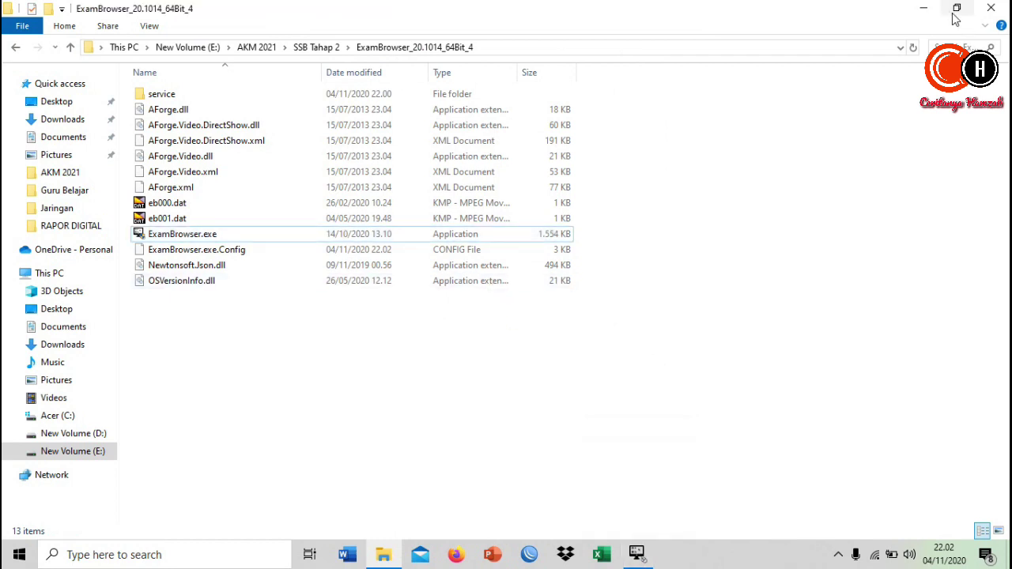
pyautogui.click(919, 9)
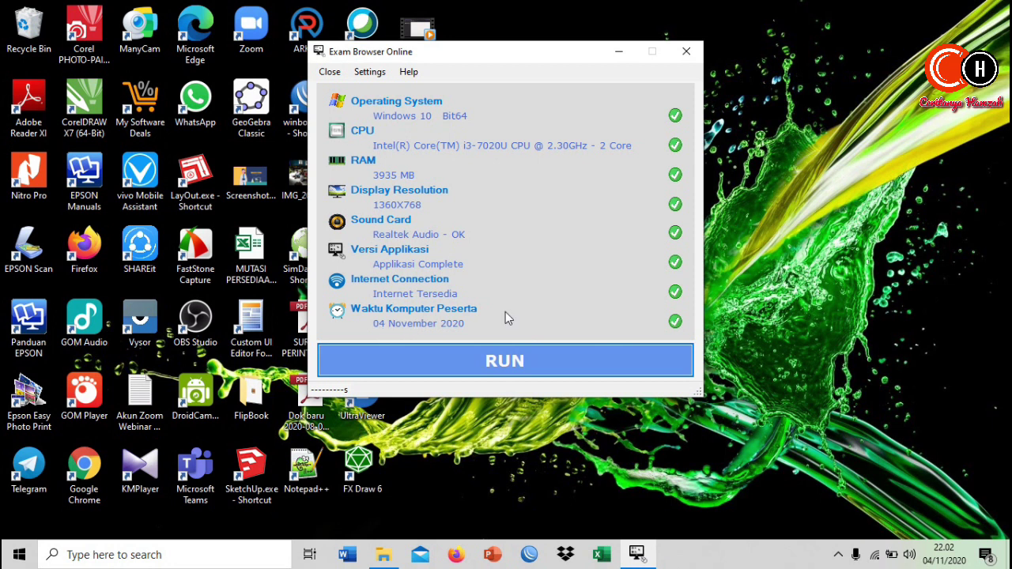
pyautogui.moveTo(938, 563)
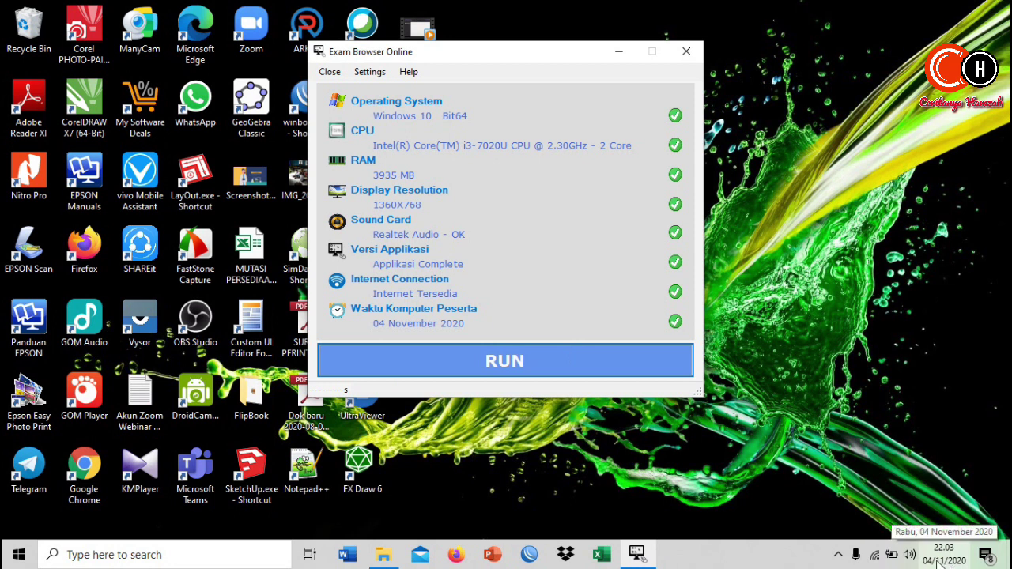
pyautogui.click(917, 415)
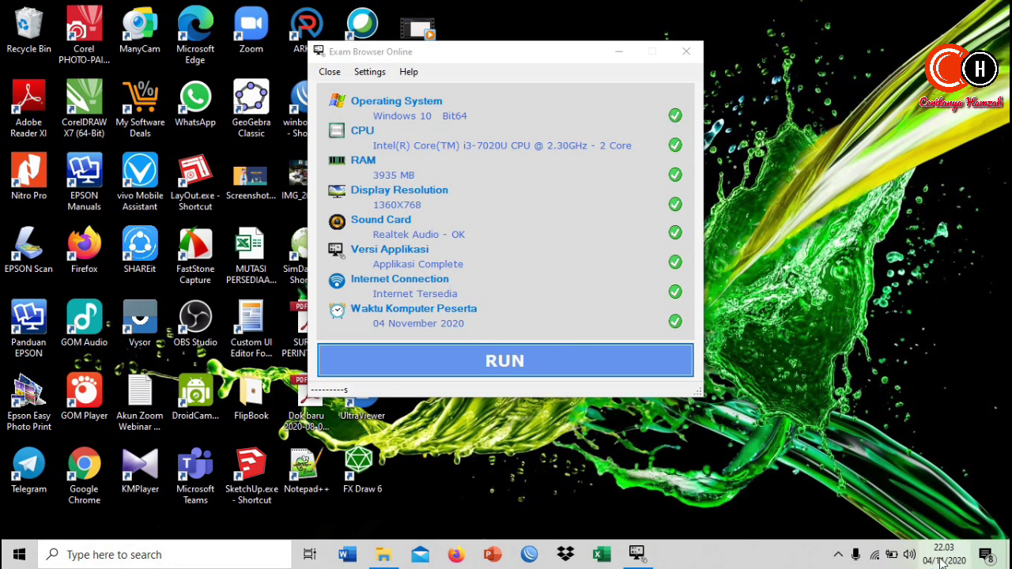
# Step: Open the Windows Date & time settings from the system clock
pyautogui.moveTo(944, 562)
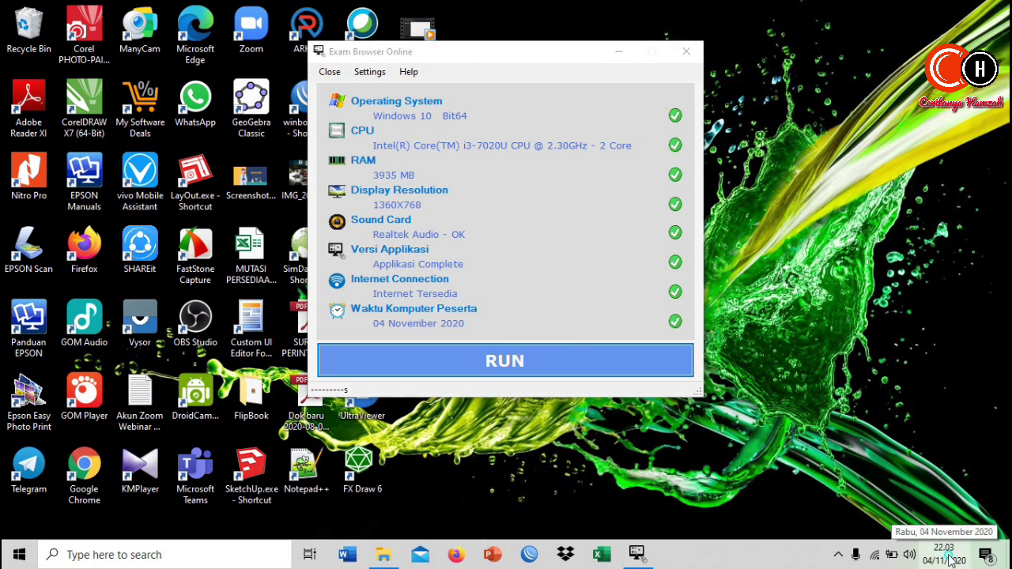
pyautogui.rightClick(950, 562)
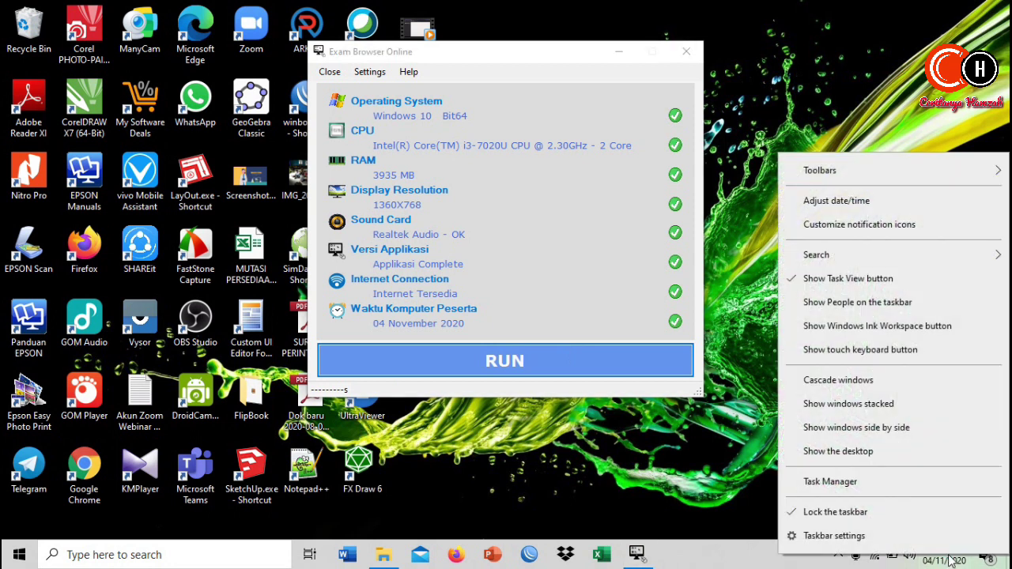
pyautogui.click(887, 204)
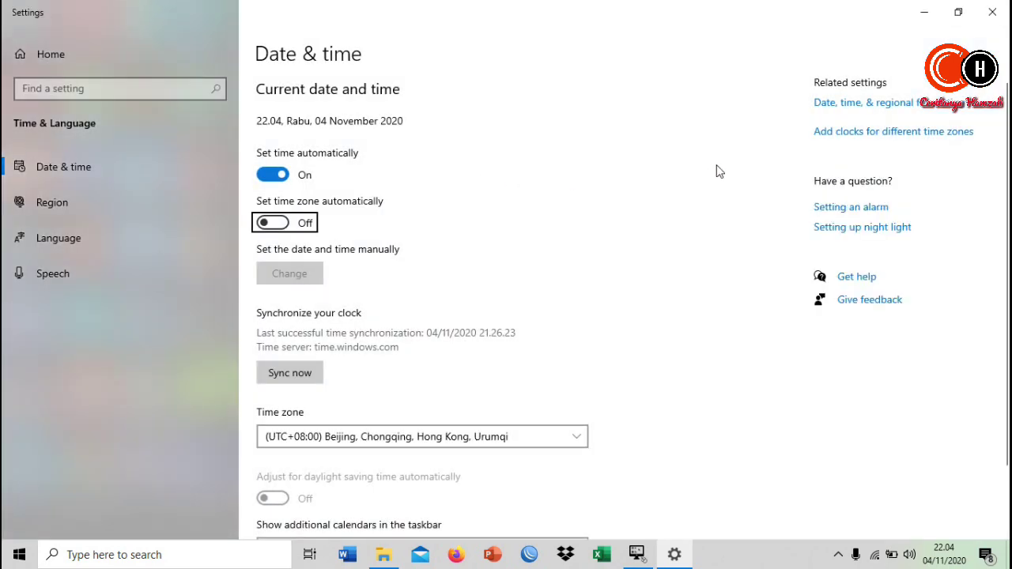
pyautogui.click(48, 169)
pyautogui.click(561, 294)
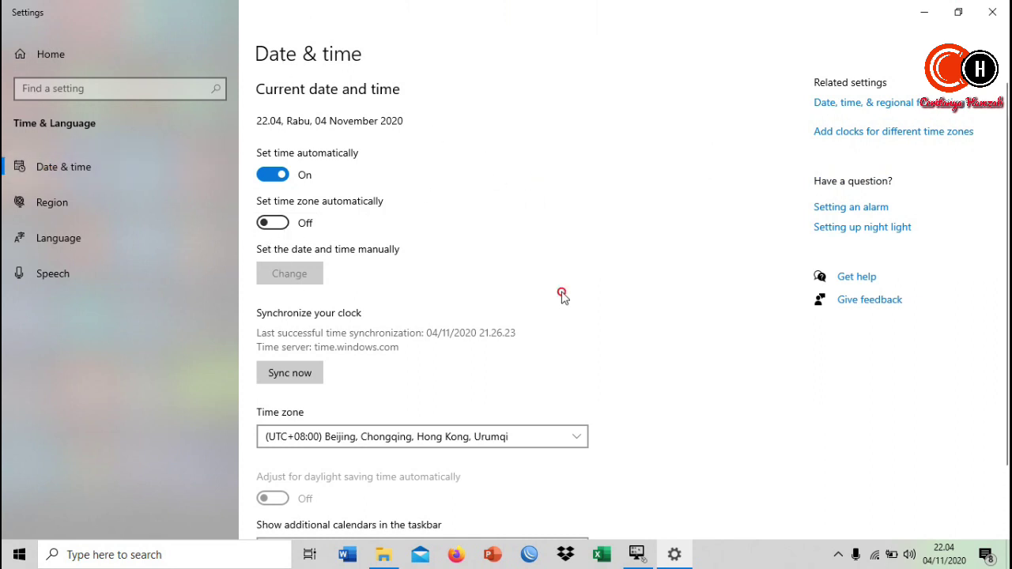
# Step: Browse the available time zones and choose (UTC+08:00) Beijing, Chongqing, Hong Kong, Urumqi
pyautogui.scroll(-2, 479, 377)
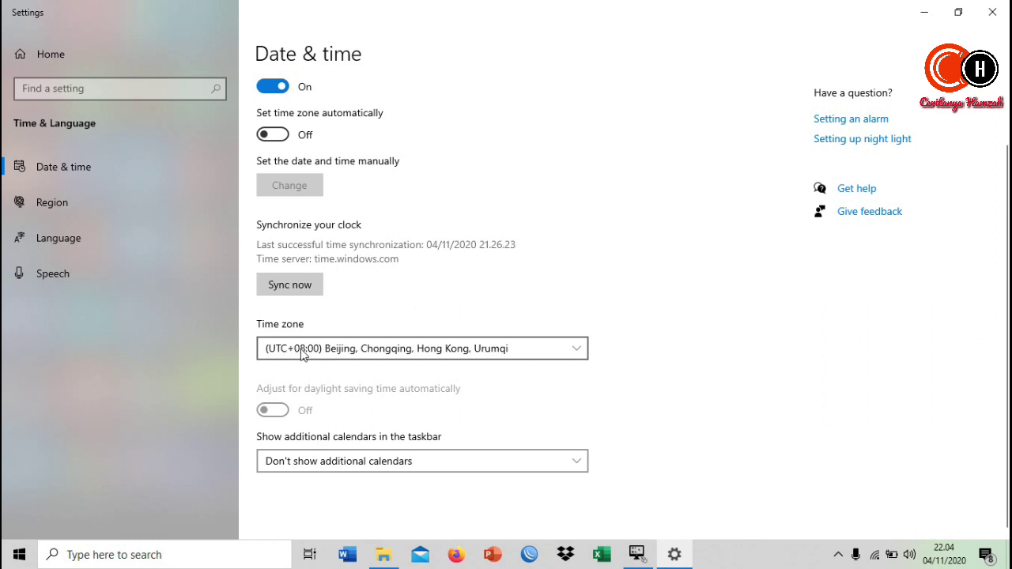
pyautogui.click(292, 356)
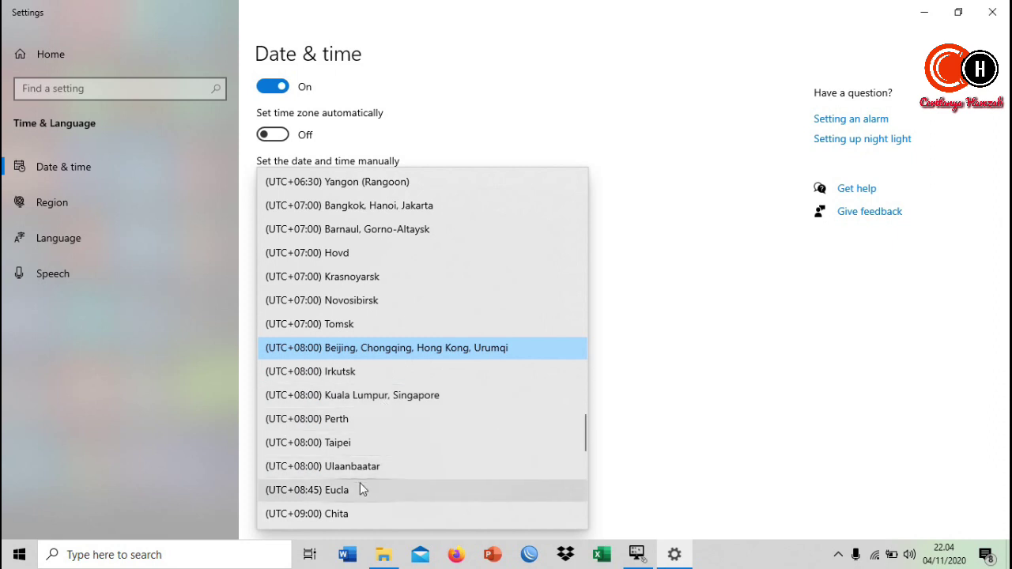
pyautogui.scroll(-3, 392, 384)
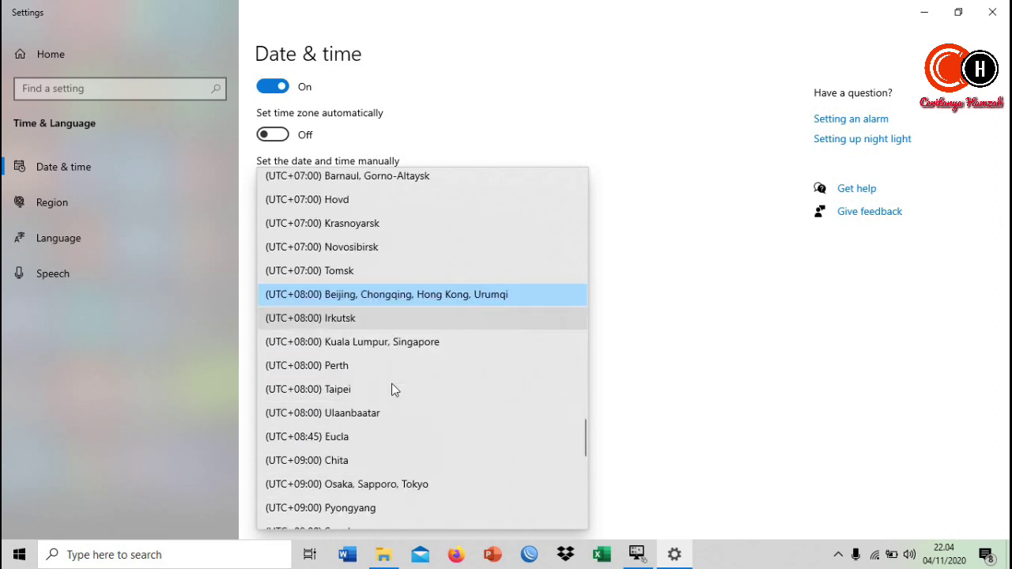
pyautogui.scroll(2, 392, 389)
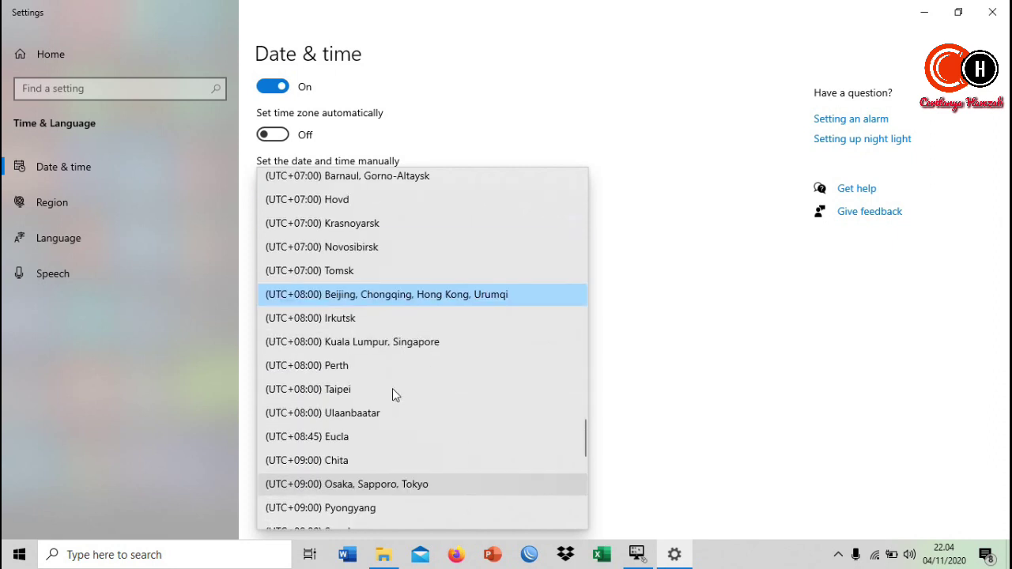
pyautogui.click(390, 296)
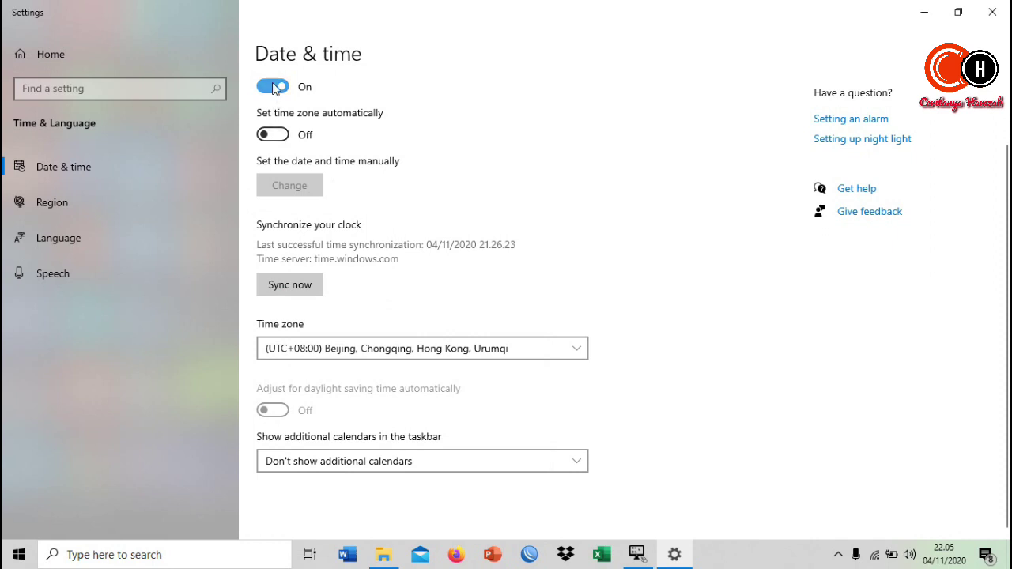
# Step: Toggle the automatic time zone option on and back off, and turn off automatic time setting
pyautogui.click(277, 138)
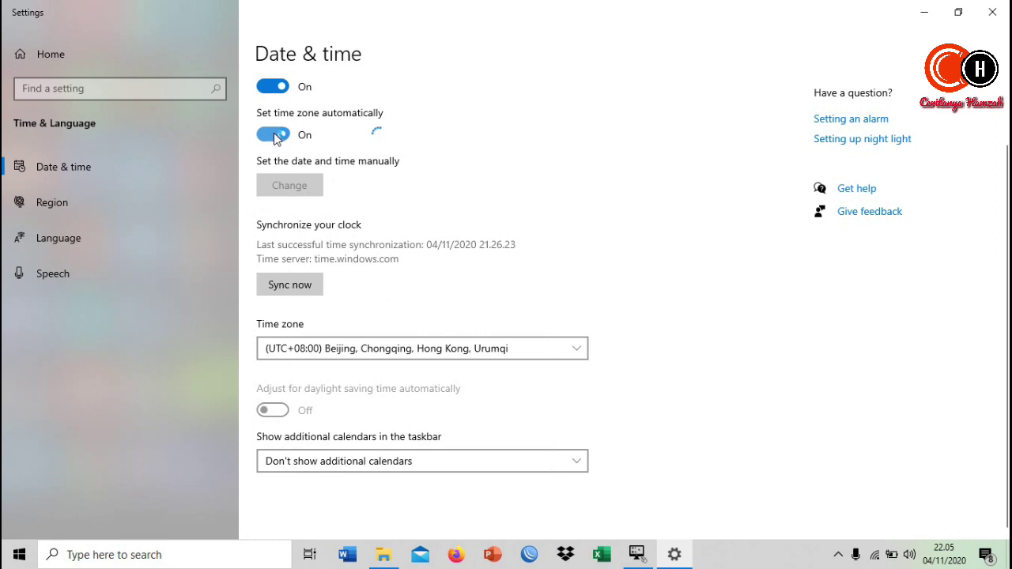
pyautogui.click(278, 139)
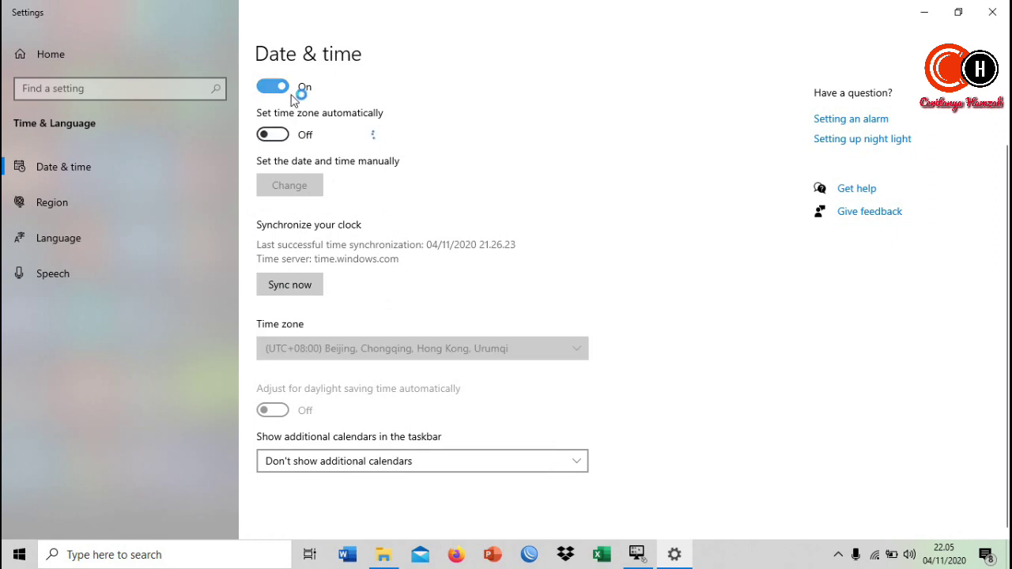
pyautogui.click(276, 87)
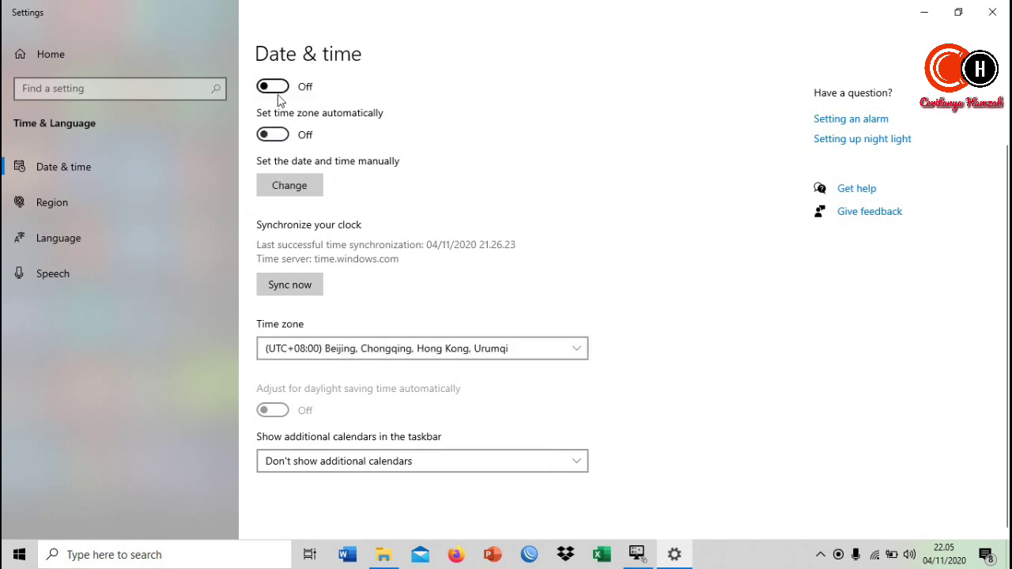
# Step: Manually set the date to 4 November 2020 and the time to 22:05, and apply the change
pyautogui.click(292, 187)
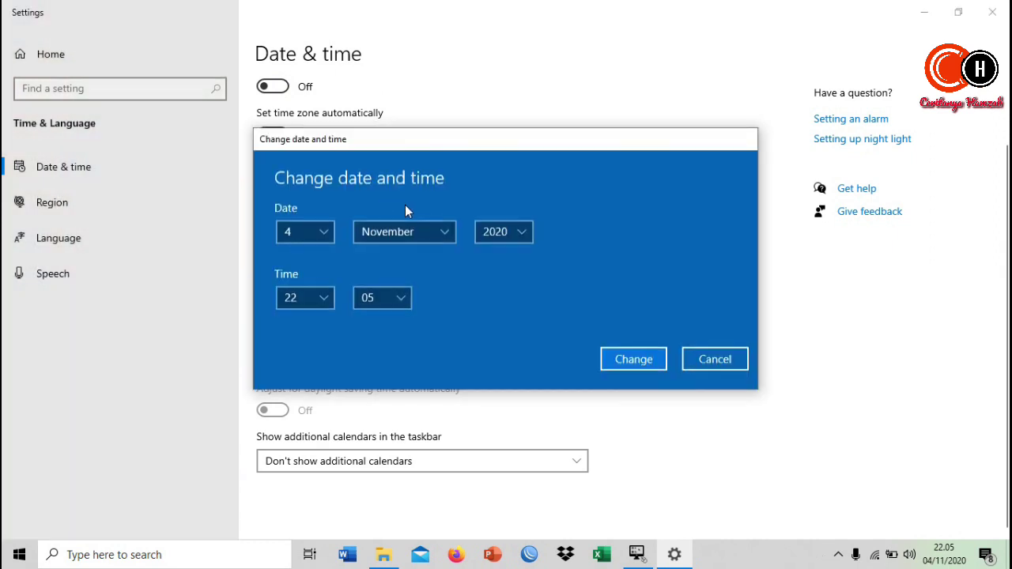
pyautogui.click(327, 239)
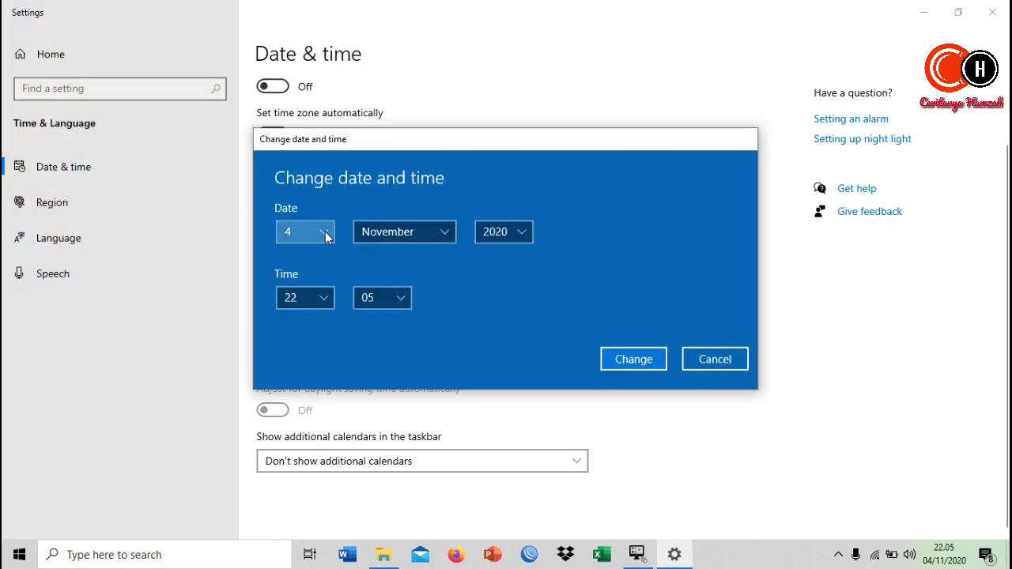
pyautogui.click(312, 239)
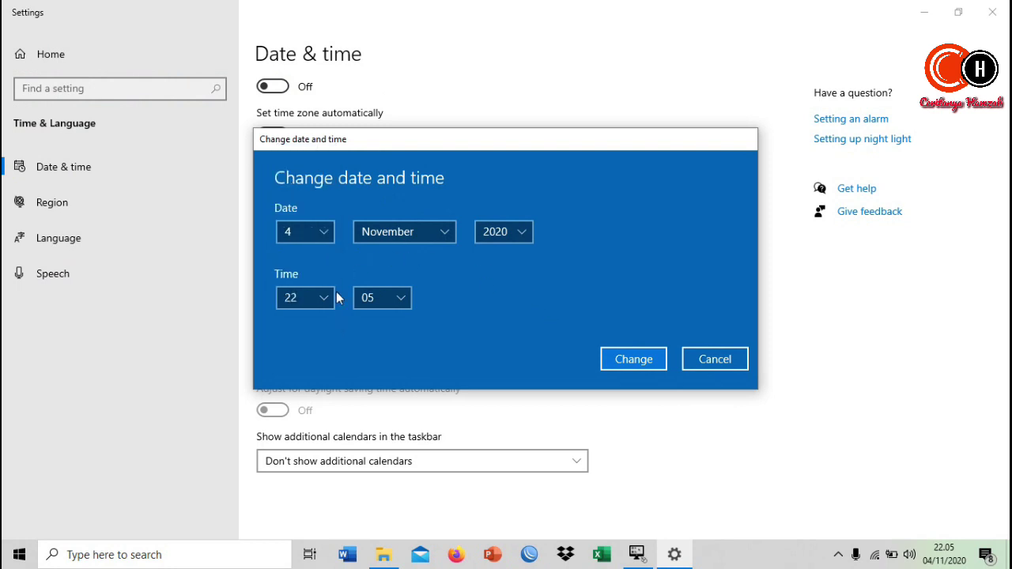
pyautogui.click(645, 363)
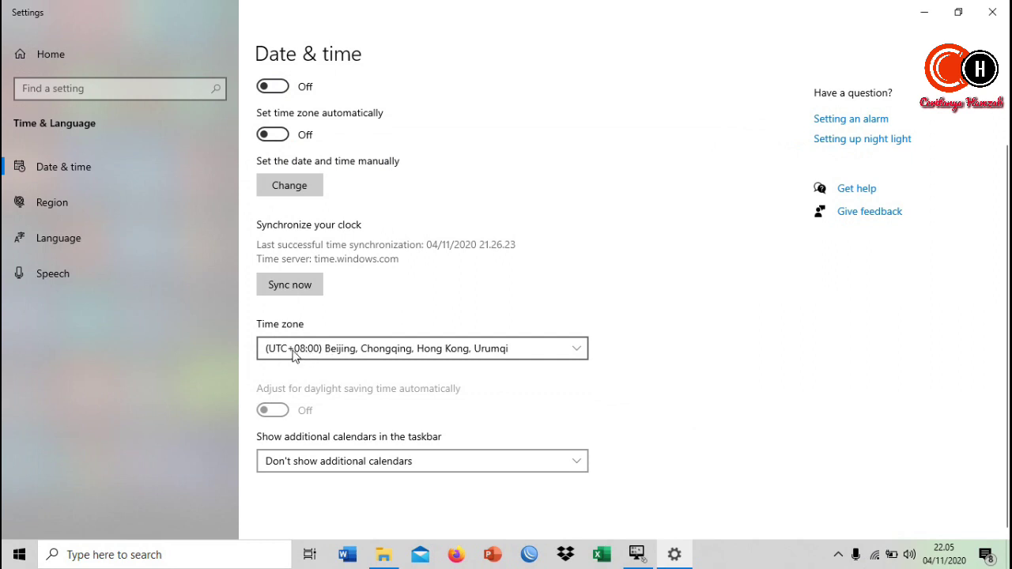
pyautogui.click(563, 273)
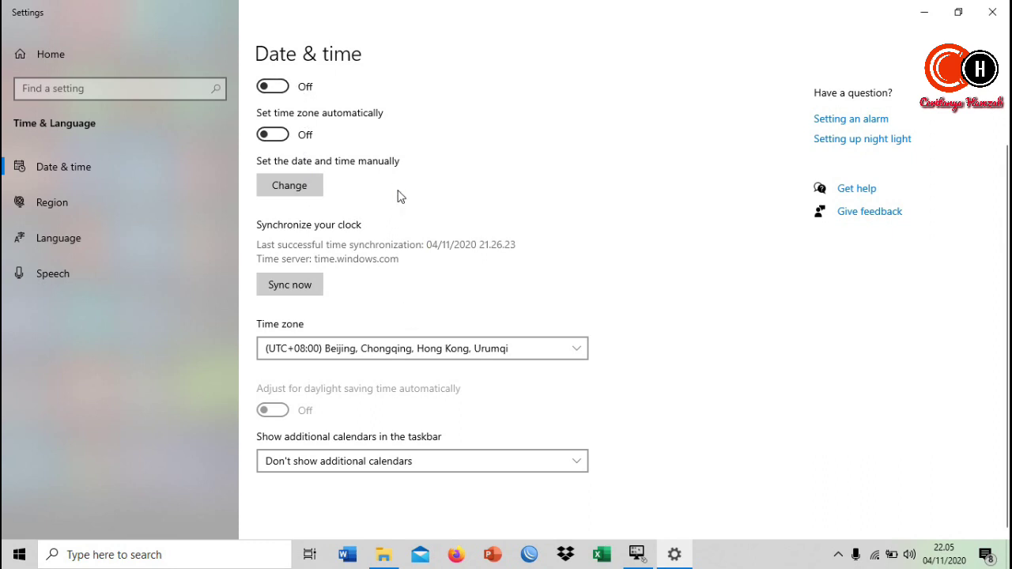
pyautogui.click(403, 229)
# Step: Turn automatic time setting back on and close the Windows date and time settings
pyautogui.click(273, 87)
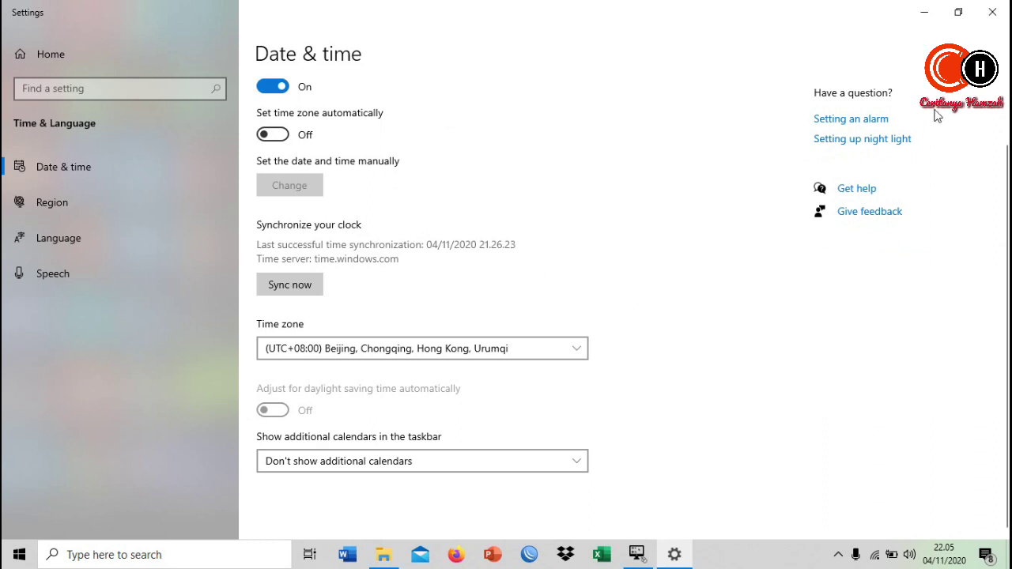
pyautogui.click(990, 12)
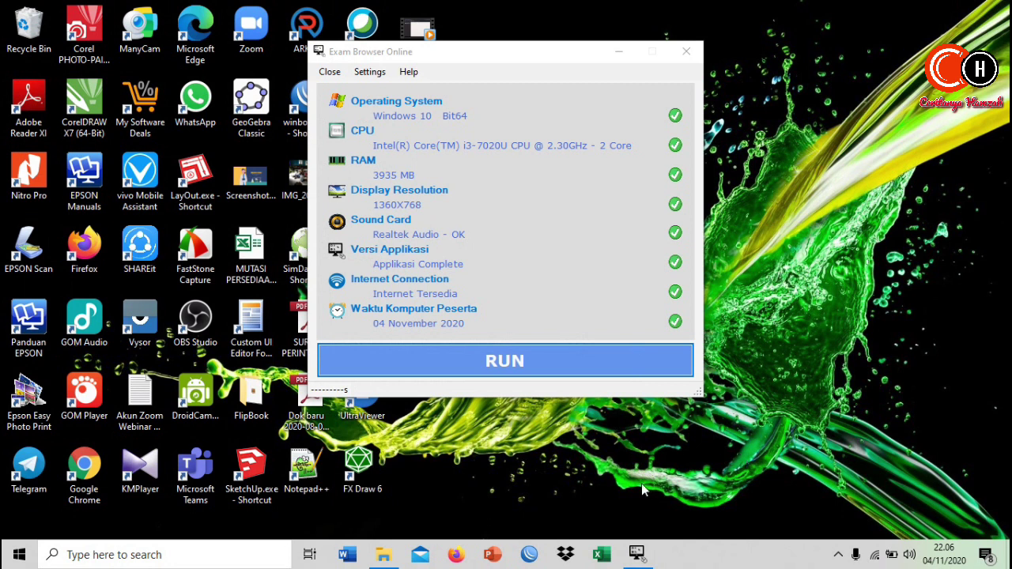
# Step: Run the exam client from the Exam Browser Online system check, and look through the hidden notification-area icons
pyautogui.click(514, 366)
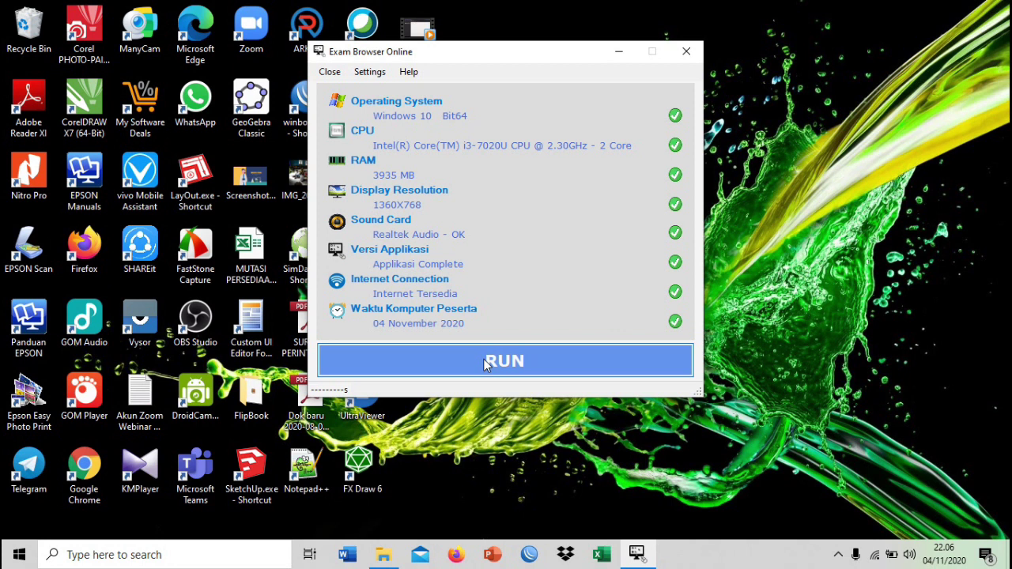
pyautogui.click(485, 363)
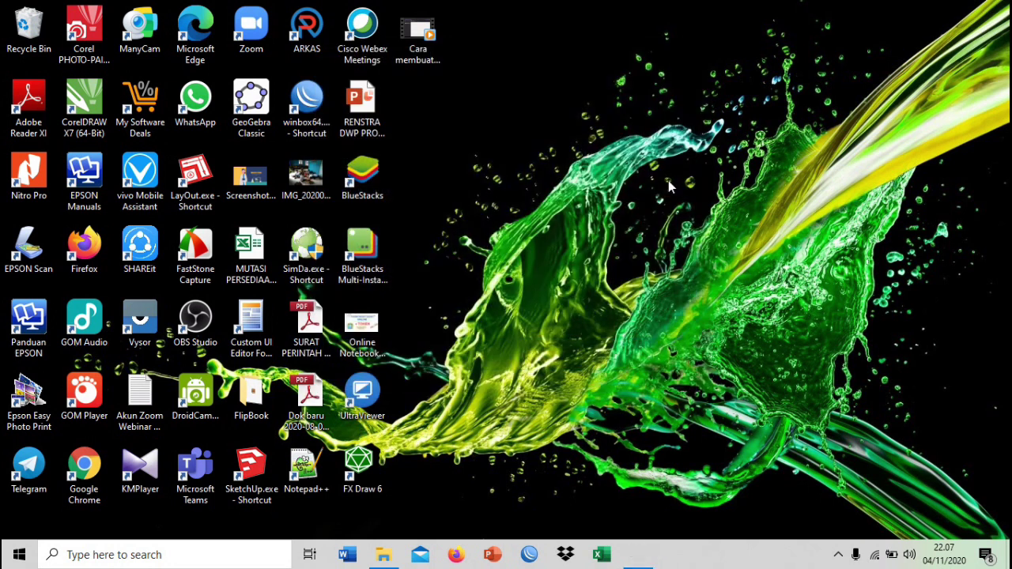
pyautogui.click(841, 558)
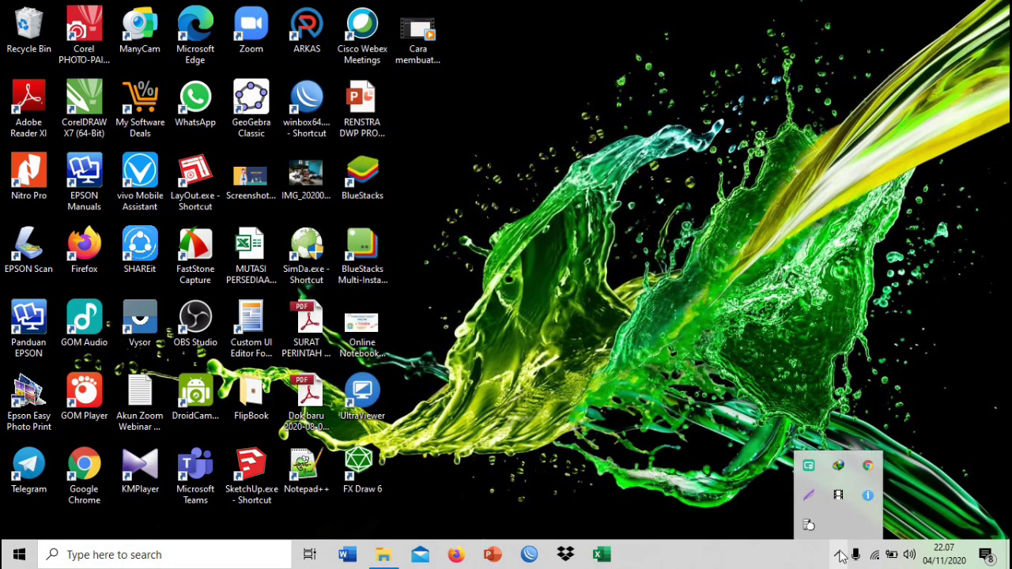
pyautogui.click(783, 375)
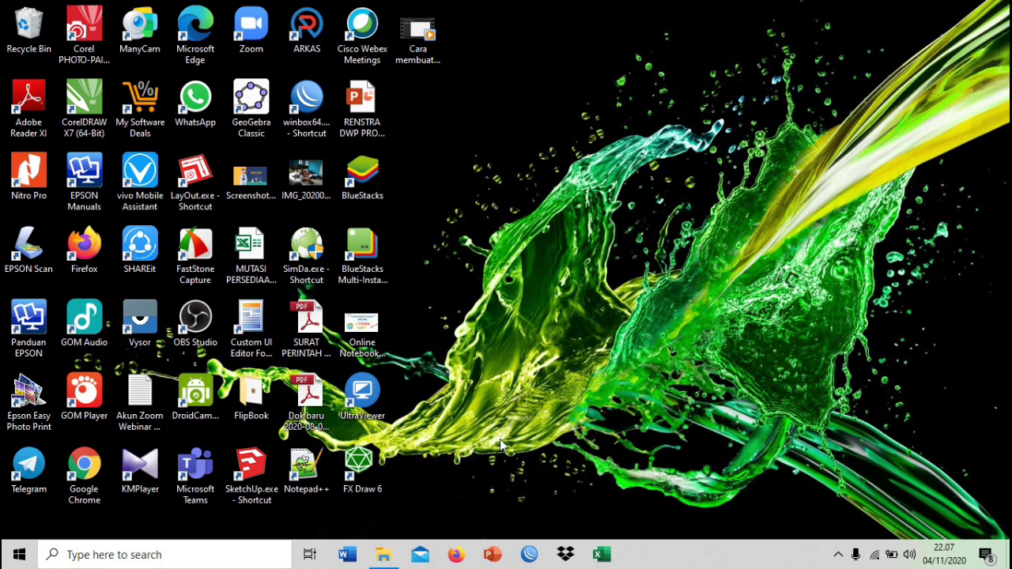
# Step: Switch to File Explorer, go up to the SSB Tahap 2 folder and select ProktorBrowser_20.1014_64Bit.zip
pyautogui.click(388, 557)
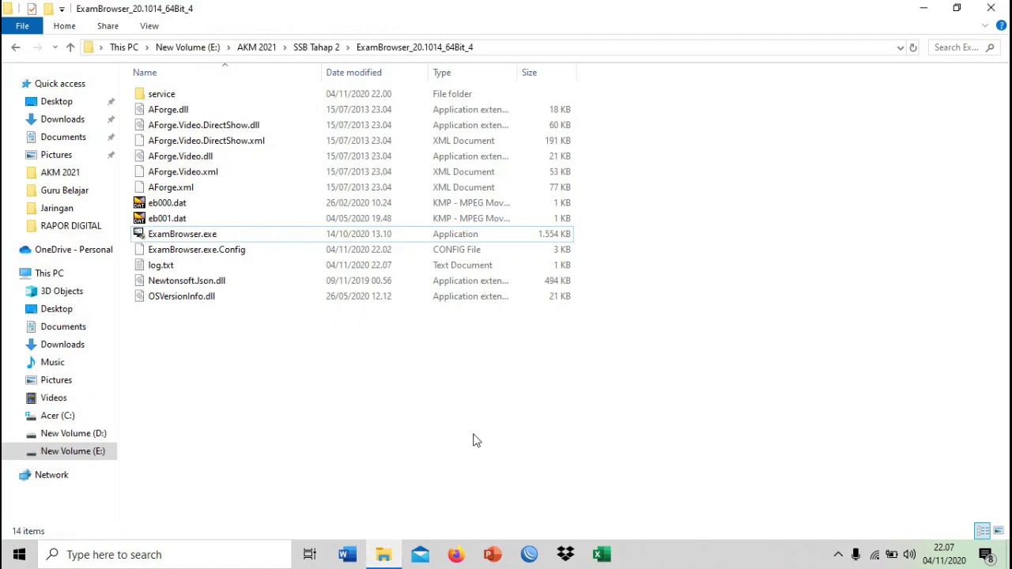
pyautogui.press('BackSpace')
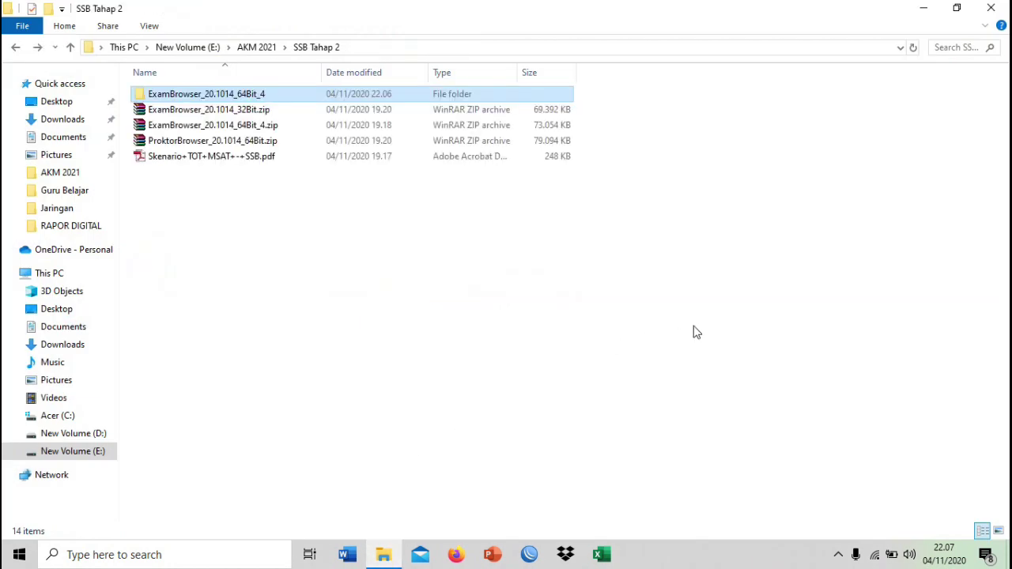
pyautogui.click(225, 146)
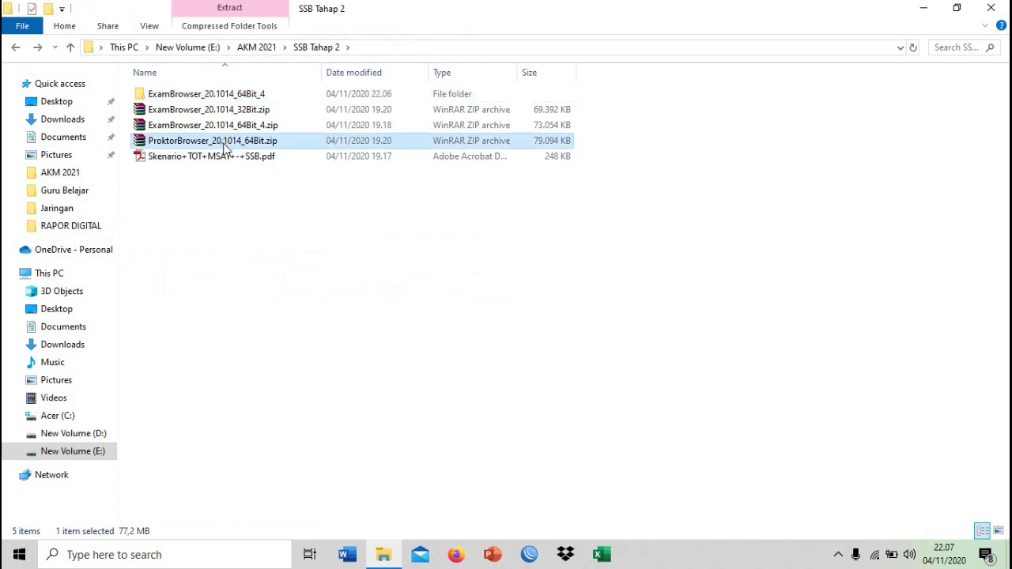